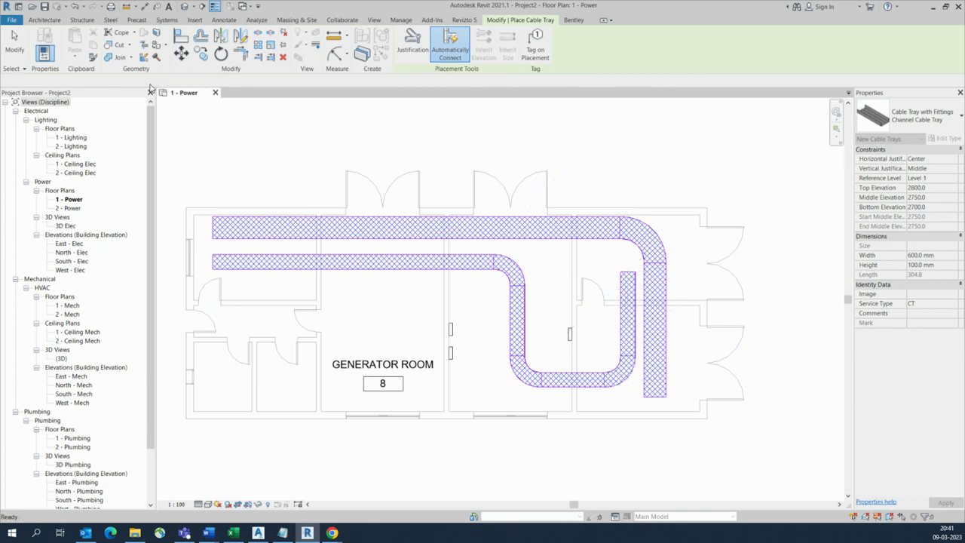
Draw a straight 450 mm wide cable tray run across the plan.
{"action": "left_click", "coordinate": [158, 80]}
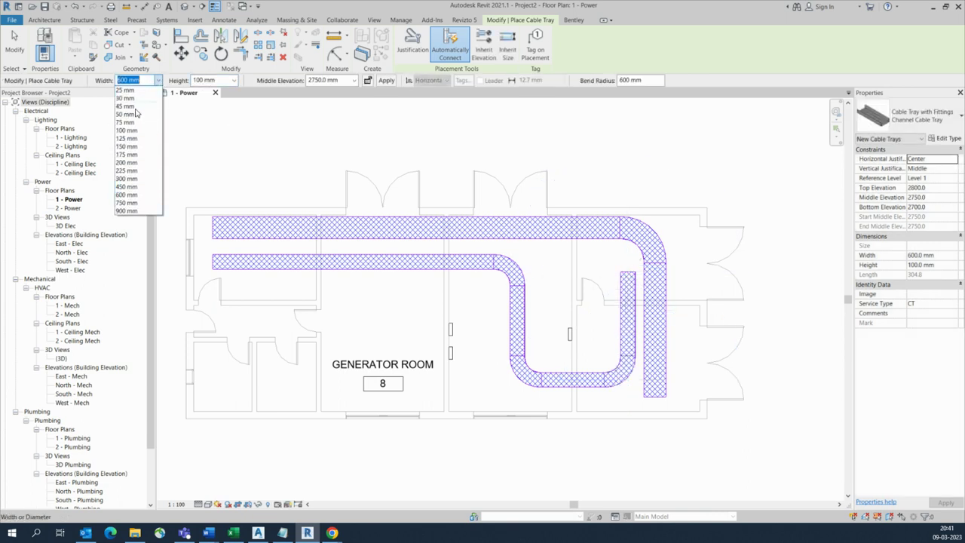
{"action": "left_click", "coordinate": [129, 186]}
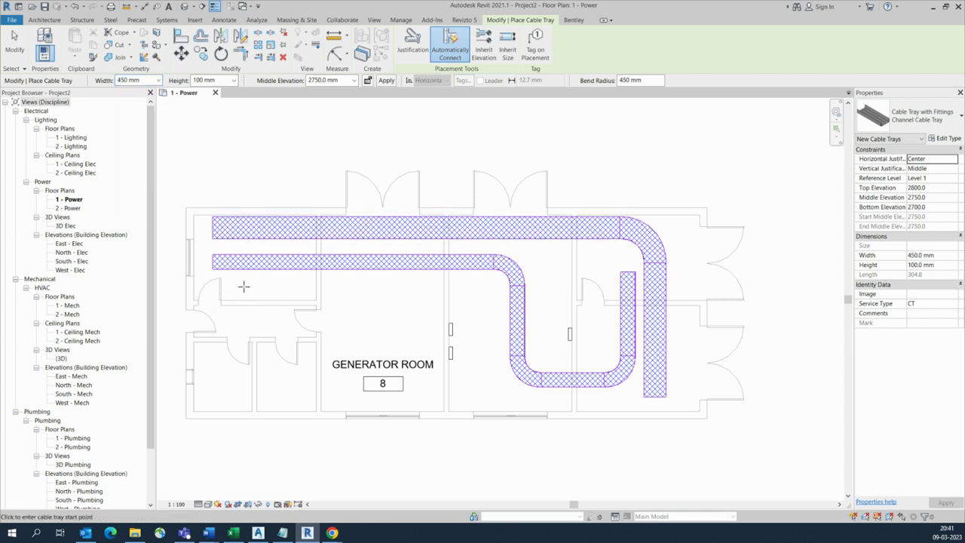
{"action": "left_click", "coordinate": [215, 282]}
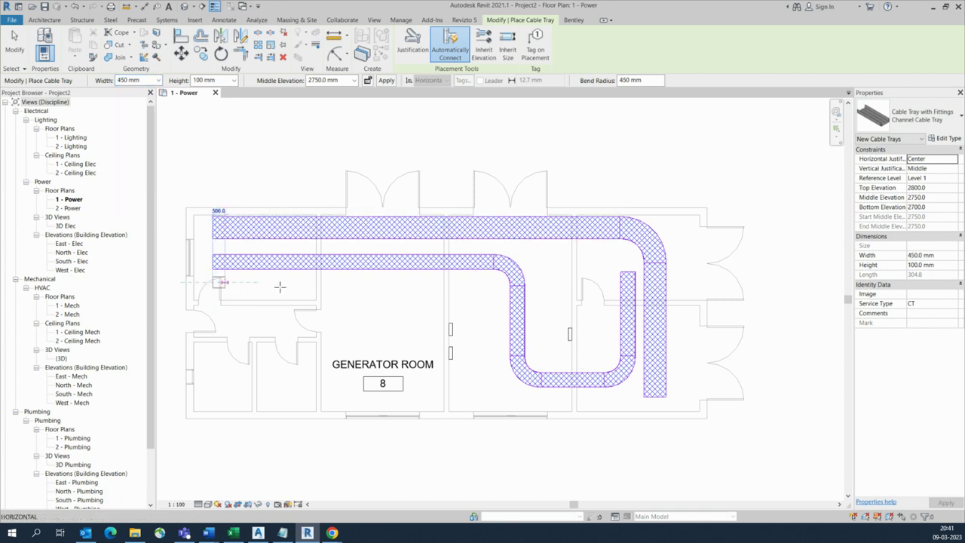
{"action": "left_click", "coordinate": [485, 282]}
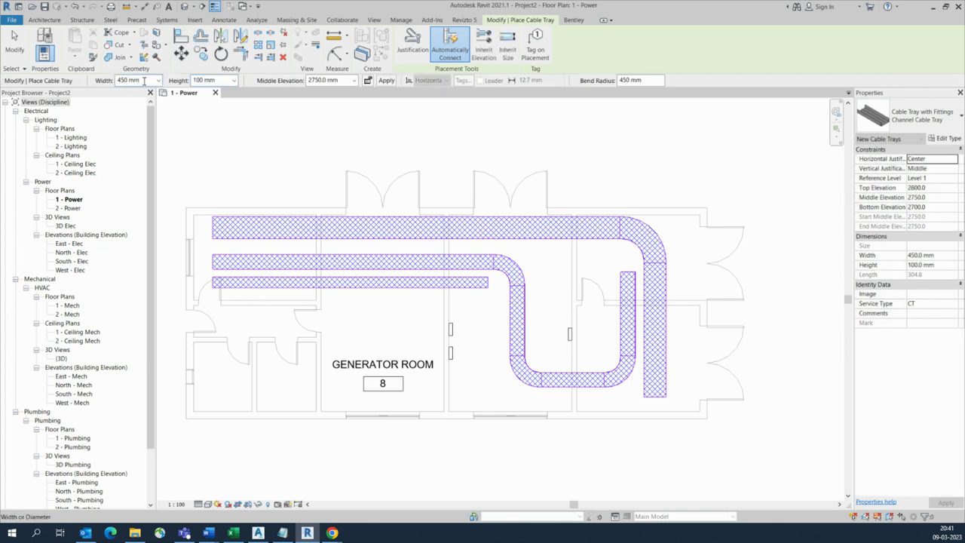
Draw a 300 mm wide cable tray run that turns down and continues right along the bottom wall.
{"action": "left_click", "coordinate": [157, 81]}
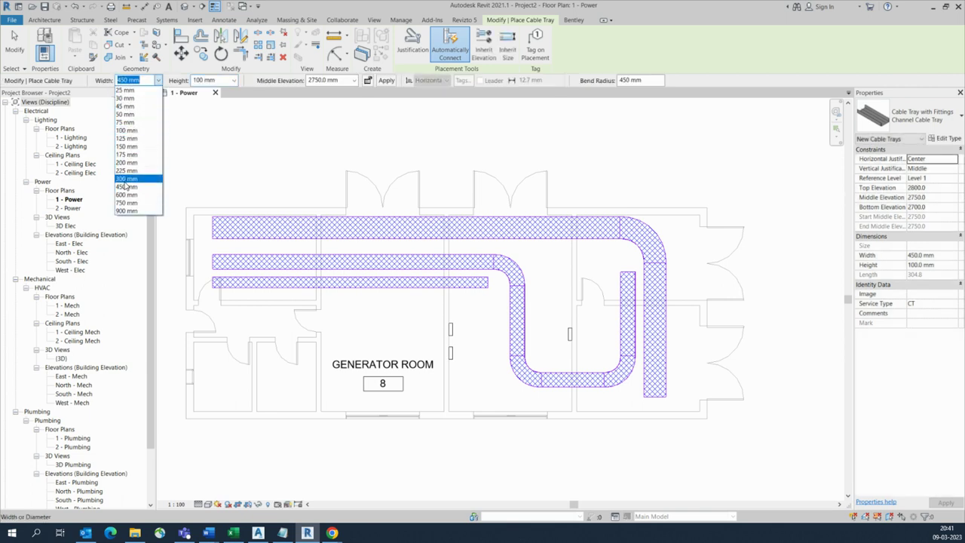
{"action": "left_click", "coordinate": [126, 171]}
{"action": "left_click", "coordinate": [219, 315]}
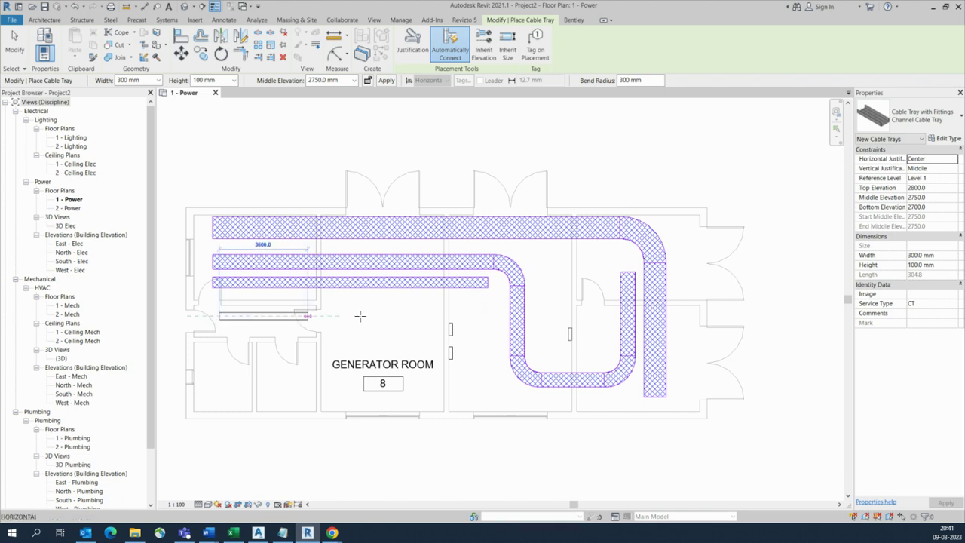
{"action": "left_click", "coordinate": [484, 316]}
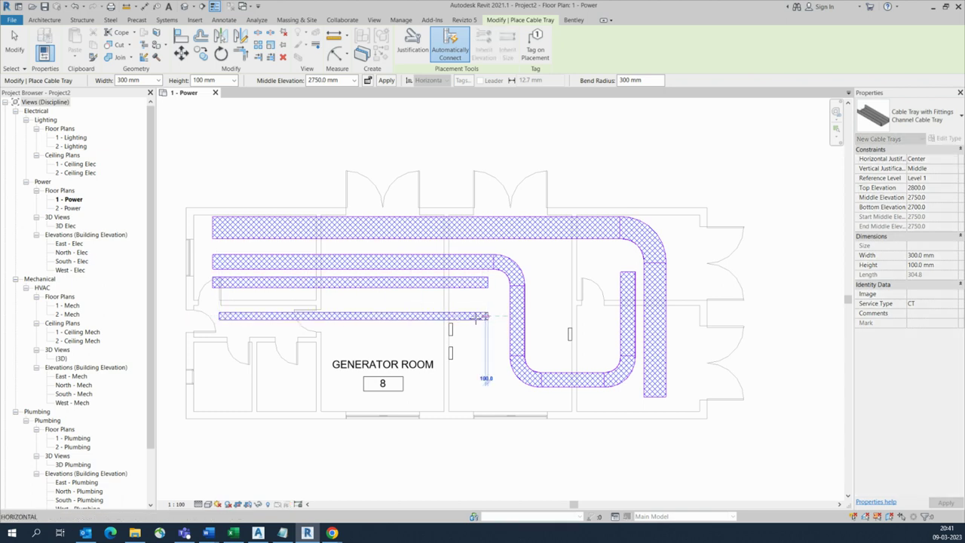
{"action": "left_click", "coordinate": [488, 397]}
{"action": "left_click", "coordinate": [624, 397]}
{"action": "key", "text": "Escape"}
{"action": "key", "text": "Escape"}
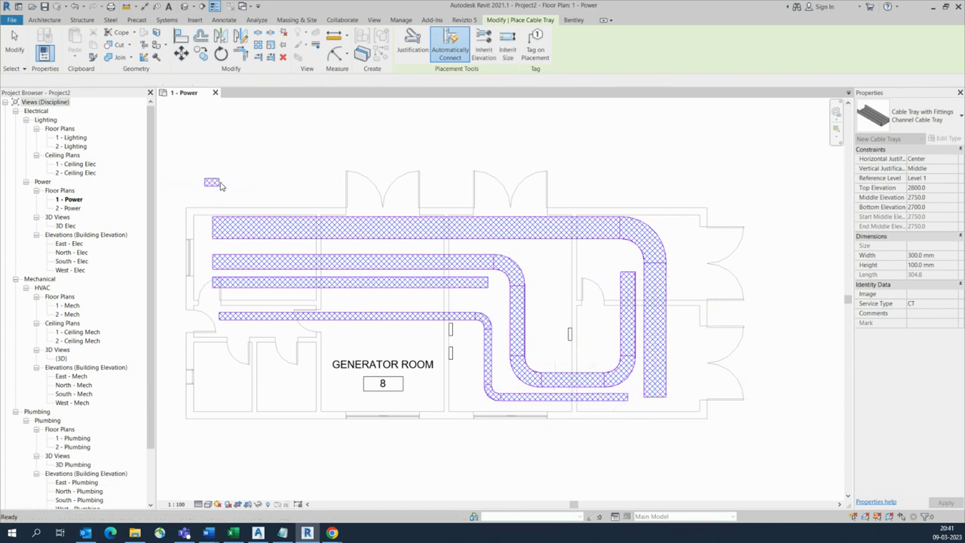
Window-select all the trays and view them in the default 3D view with 3D.
{"action": "key", "text": "Escape"}
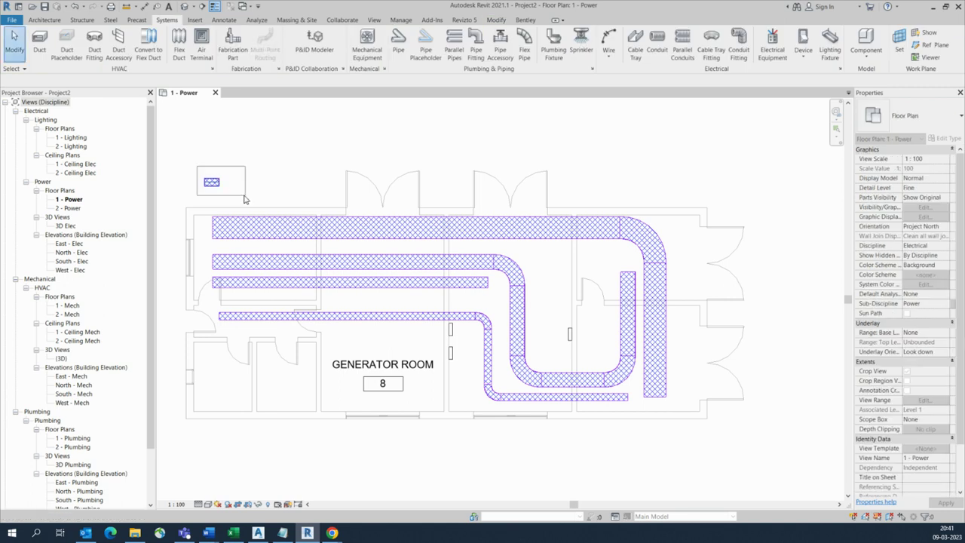
{"action": "left_click_drag", "start_coordinate": [200, 189], "coordinate": [680, 417]}
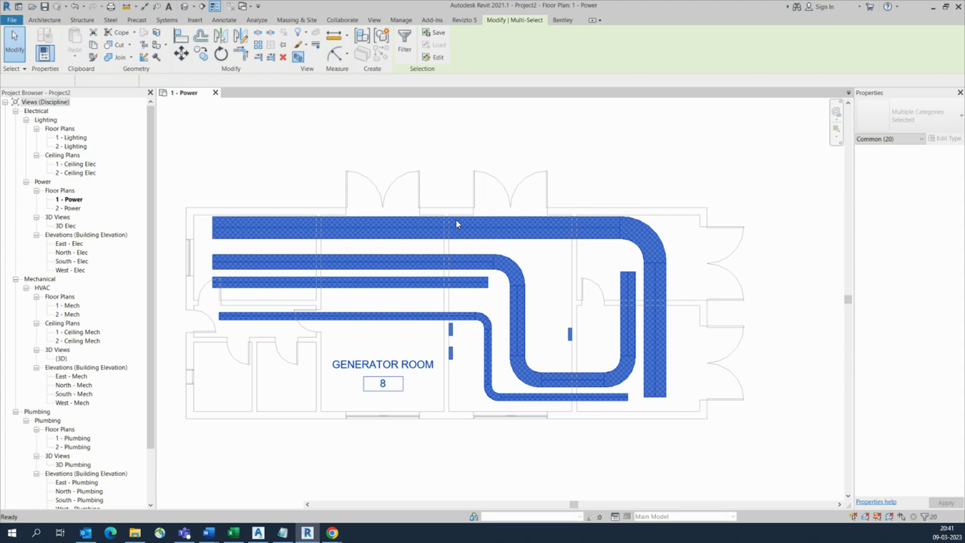
{"action": "key", "text": "3"}
{"action": "key", "text": "d"}
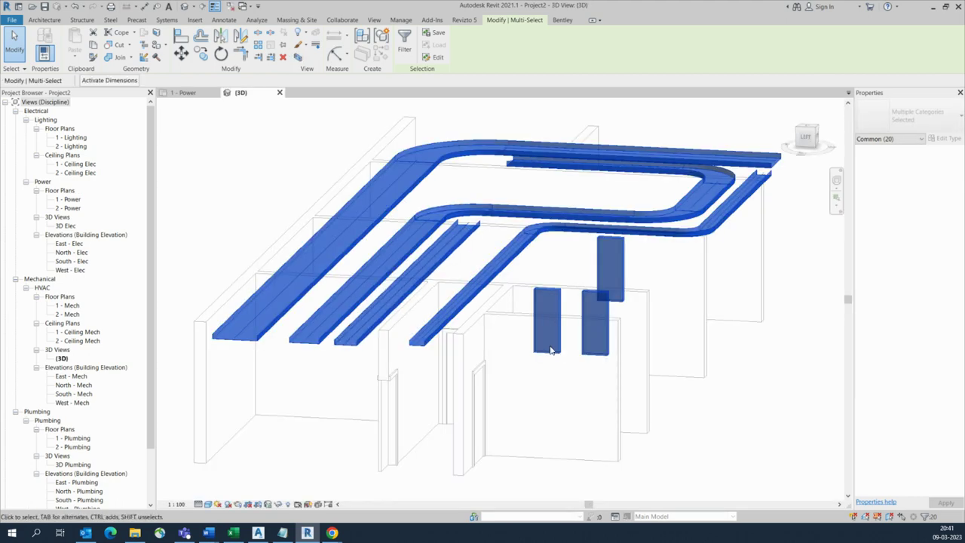
{"action": "left_click", "coordinate": [550, 387]}
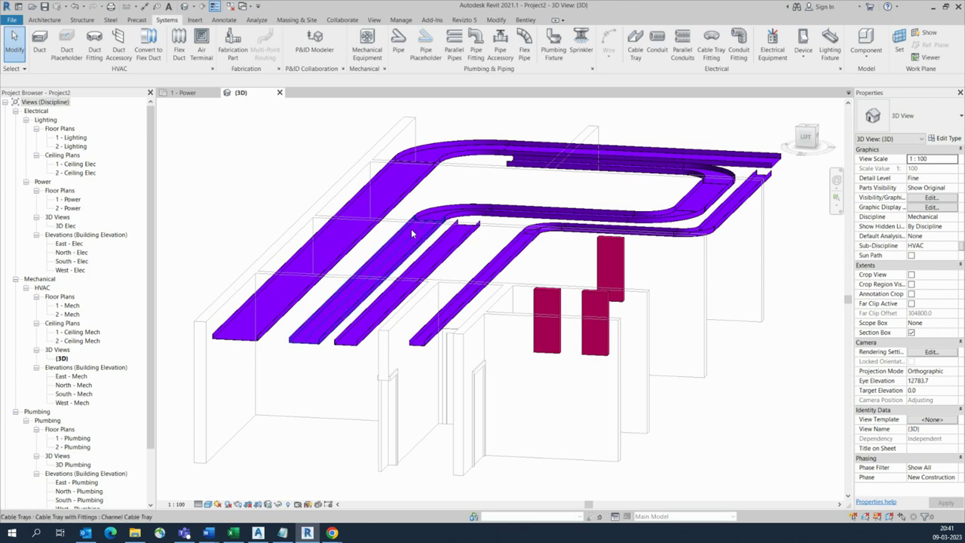
Tile the windows with WT so the 1 - Power plan sits beside the 3D view.
{"action": "key", "text": "w"}
{"action": "key", "text": "t"}
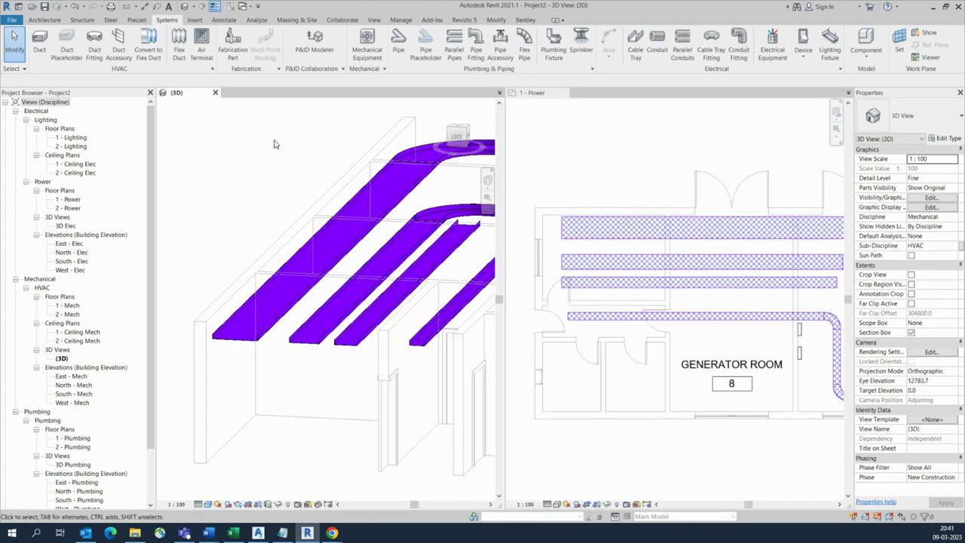
{"action": "left_click", "coordinate": [718, 383]}
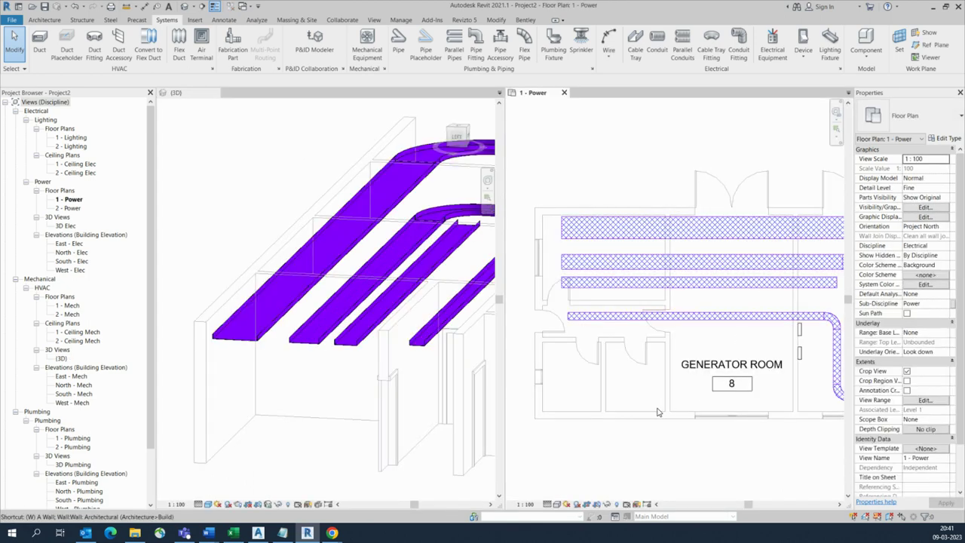
{"action": "key", "text": "w"}
{"action": "key", "text": "t"}
{"action": "scroll", "coordinate": [323, 215], "scroll_direction": "down", "scroll_amount": 2}
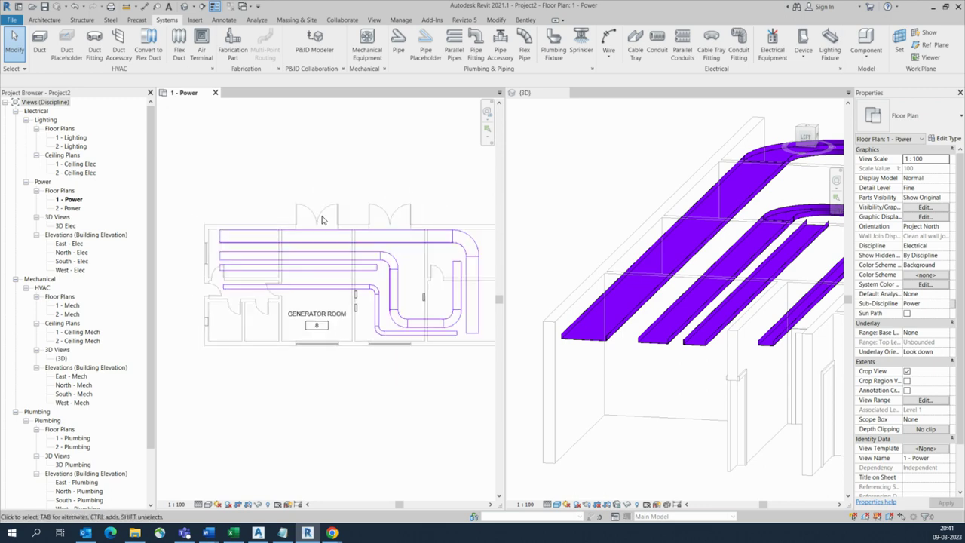
Use Tag All to place M_Cable Tray Size Tag tags on every cable tray in 1 - Power.
{"action": "left_click", "coordinate": [223, 20]}
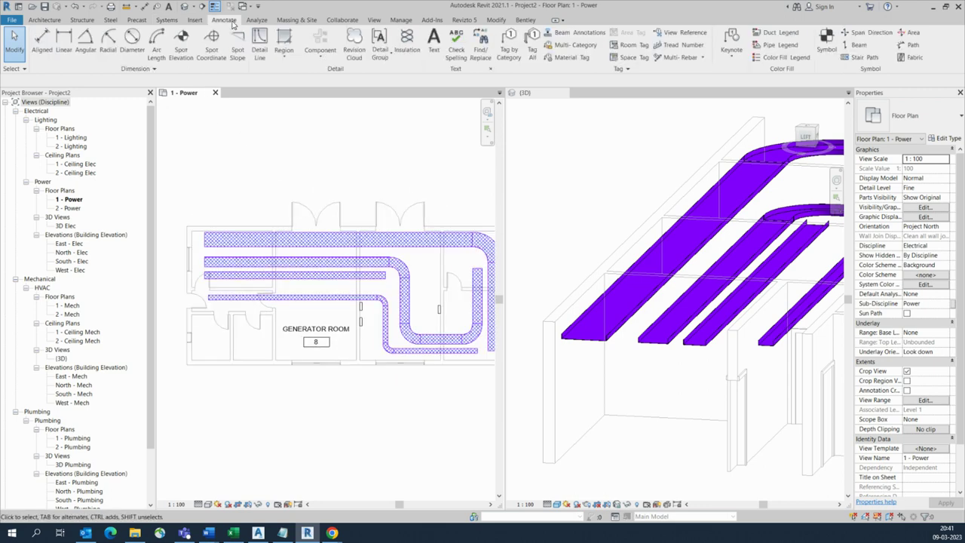
{"action": "left_click", "coordinate": [531, 50]}
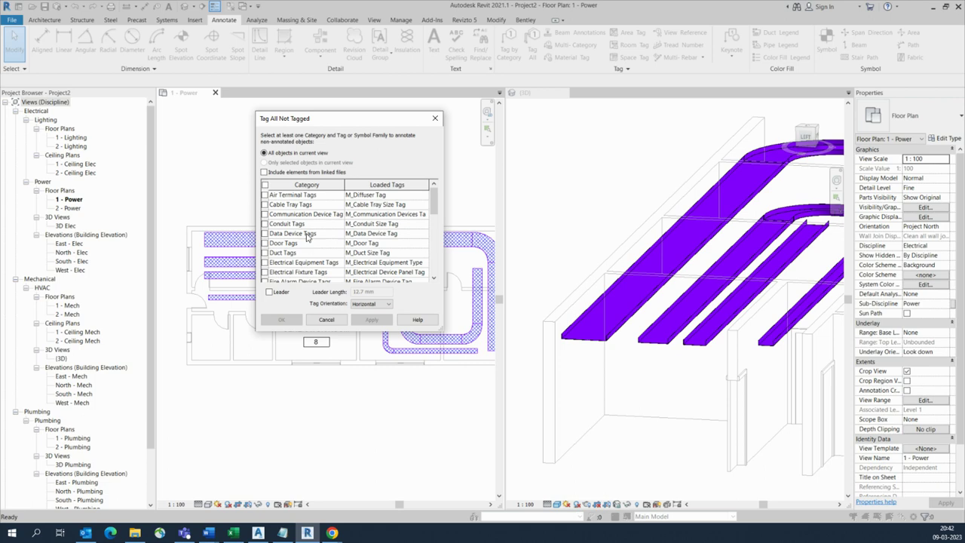
{"action": "left_click", "coordinate": [265, 205]}
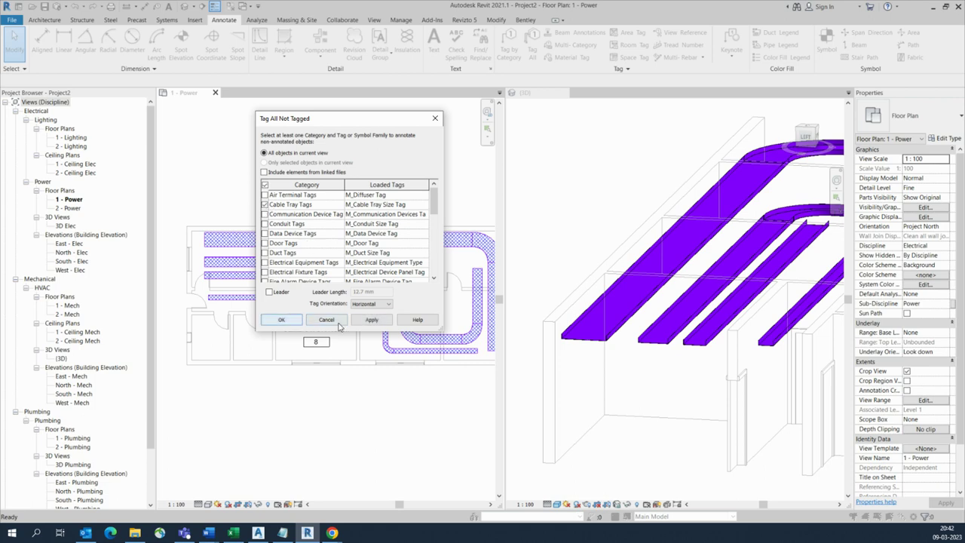
{"action": "left_click", "coordinate": [370, 320]}
{"action": "left_click", "coordinate": [281, 320]}
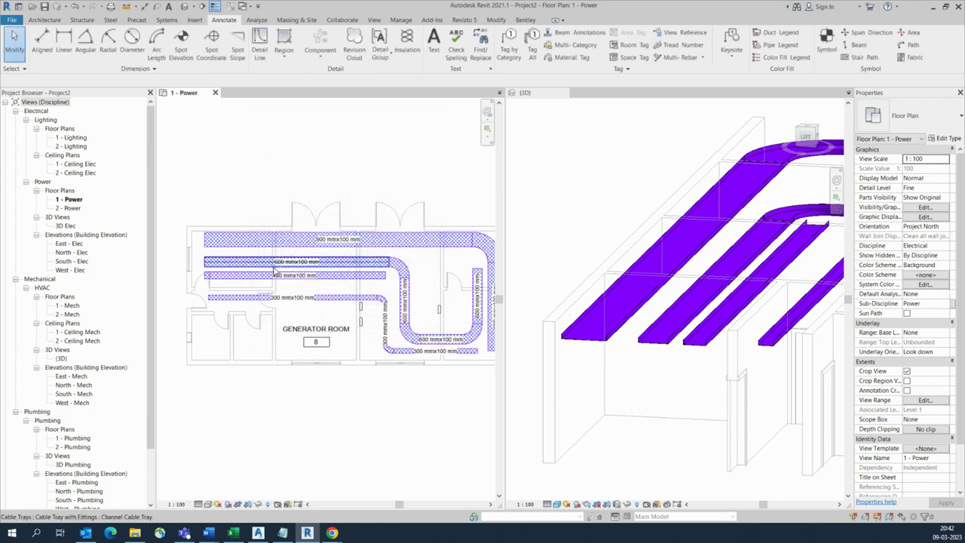
{"action": "scroll", "coordinate": [339, 294], "scroll_direction": "up", "scroll_amount": 1}
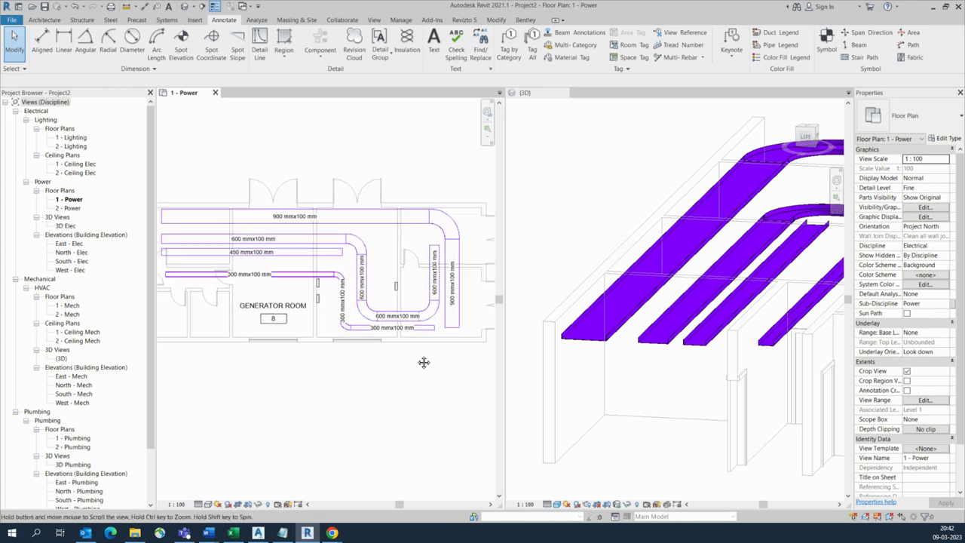
Move the 900 mmx100 mm tag above its tray, then undo the move and the Tag All tags.
{"action": "scroll", "coordinate": [313, 220], "scroll_direction": "up", "scroll_amount": 3}
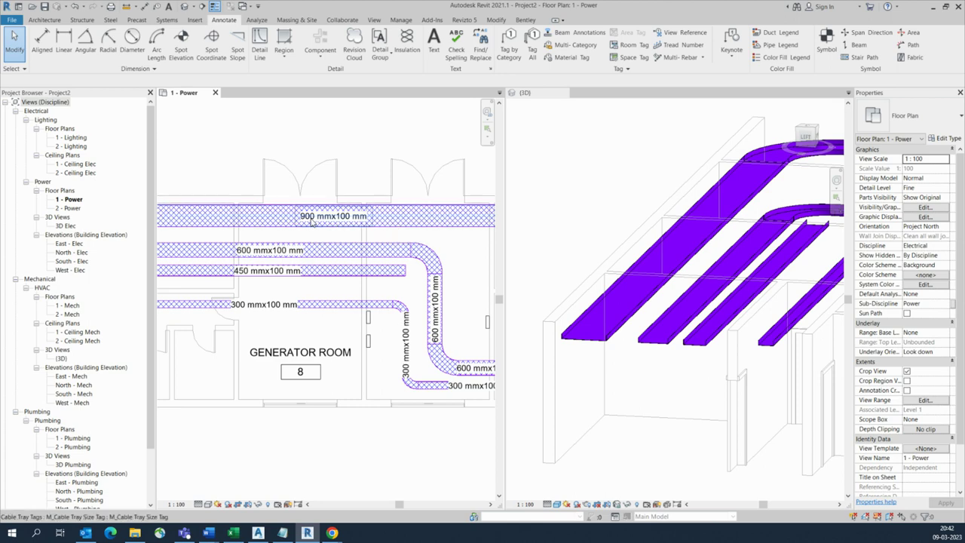
{"action": "left_click_drag", "start_coordinate": [312, 220], "coordinate": [339, 149]}
{"action": "scroll", "coordinate": [331, 256], "scroll_direction": "down", "scroll_amount": 3}
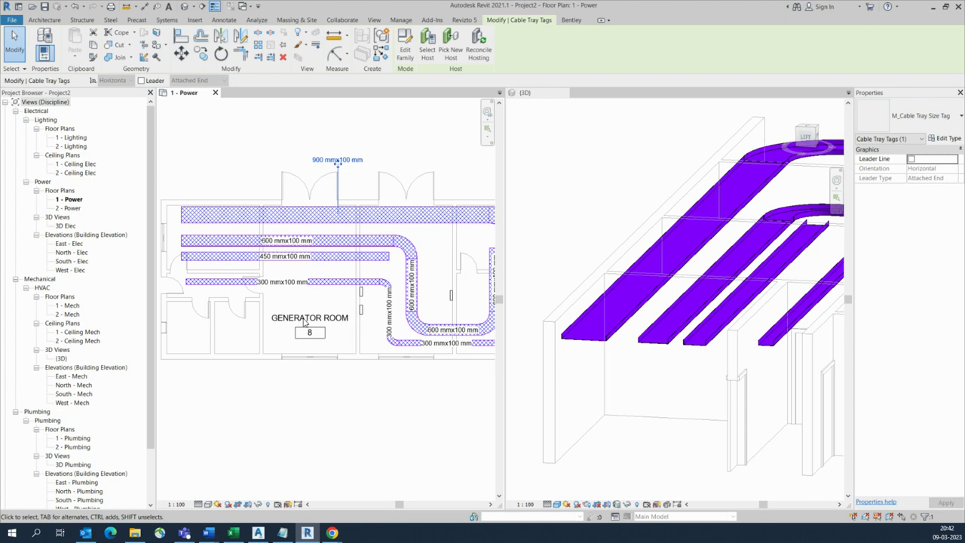
{"action": "scroll", "coordinate": [424, 348], "scroll_direction": "up", "scroll_amount": 1}
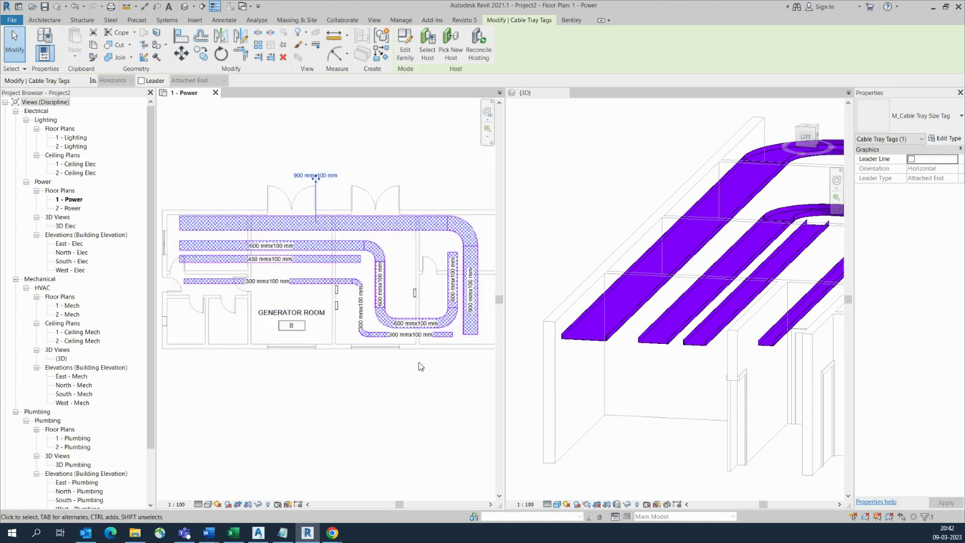
{"action": "scroll", "coordinate": [421, 365], "scroll_direction": "up", "scroll_amount": 1}
{"action": "key", "text": "ctrl+z"}
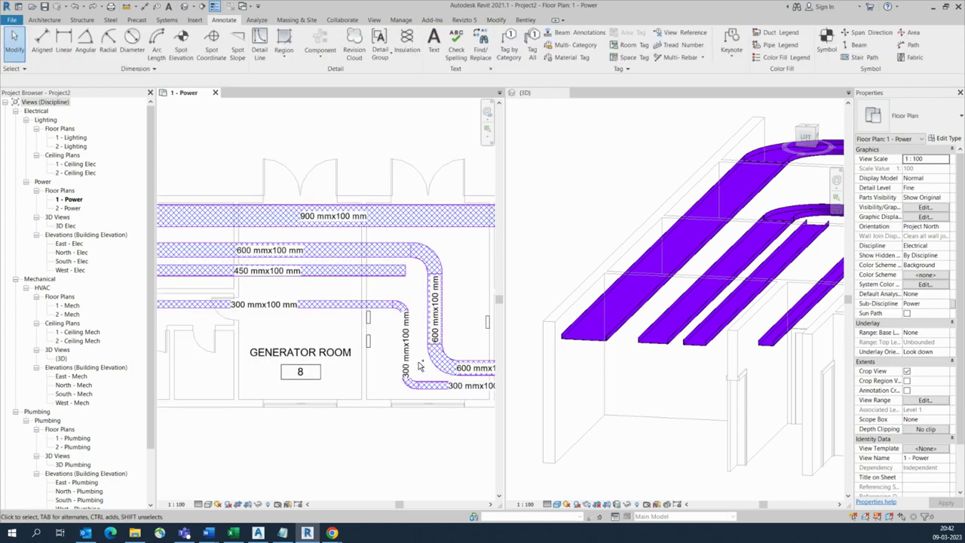
{"action": "scroll", "coordinate": [421, 366], "scroll_direction": "down", "scroll_amount": 1}
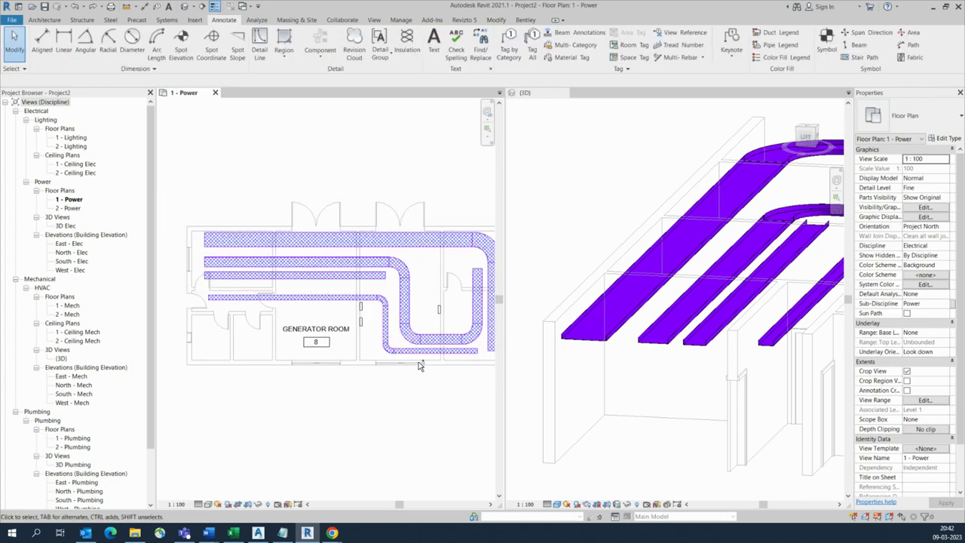
Tag the top 900 mmx100 mm tray by category, position the leadered tag above it, and select it.
{"action": "left_click", "coordinate": [509, 48]}
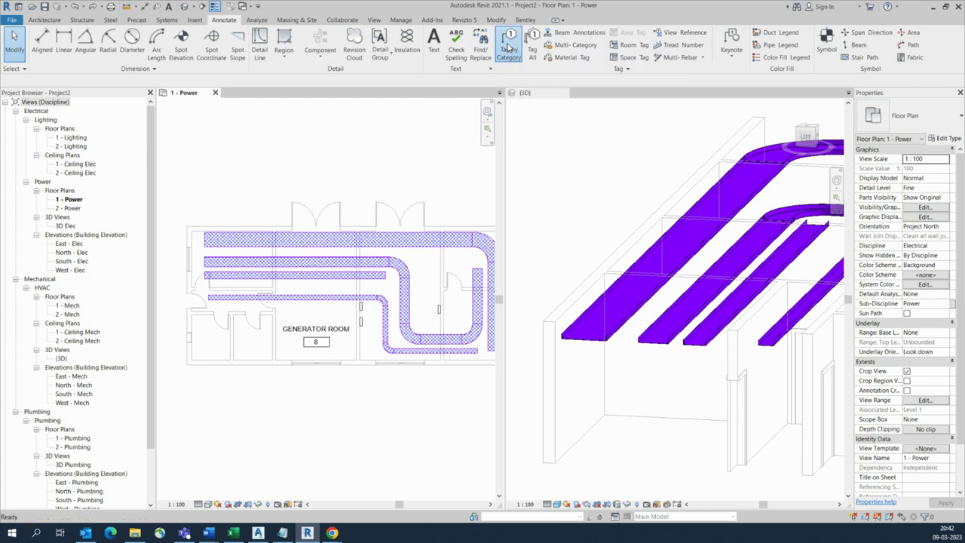
{"action": "left_click", "coordinate": [242, 233]}
{"action": "left_click_drag", "start_coordinate": [241, 224], "coordinate": [247, 161]}
{"action": "left_click_drag", "start_coordinate": [247, 203], "coordinate": [291, 176]}
{"action": "scroll", "coordinate": [291, 163], "scroll_direction": "up", "scroll_amount": 2}
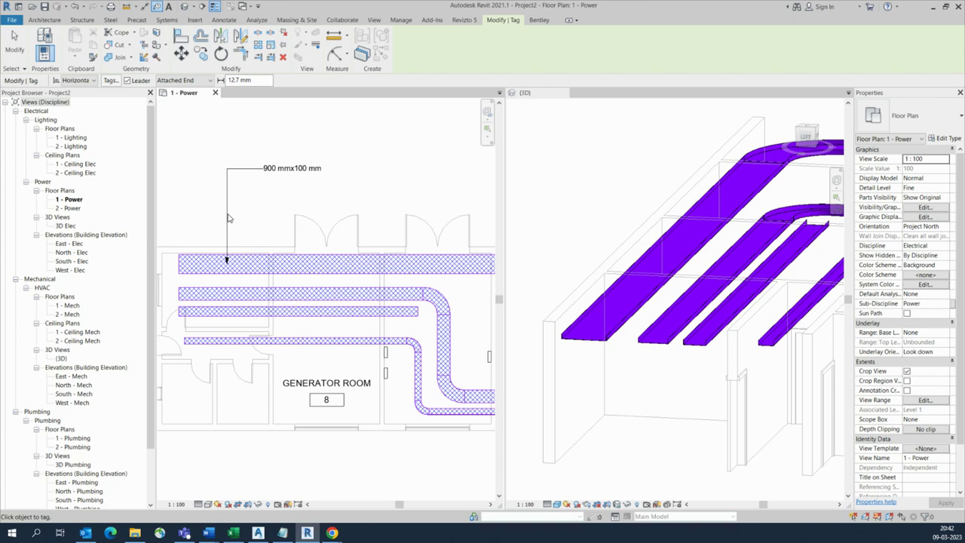
{"action": "key", "text": "Escape"}
{"action": "left_click", "coordinate": [287, 168]}
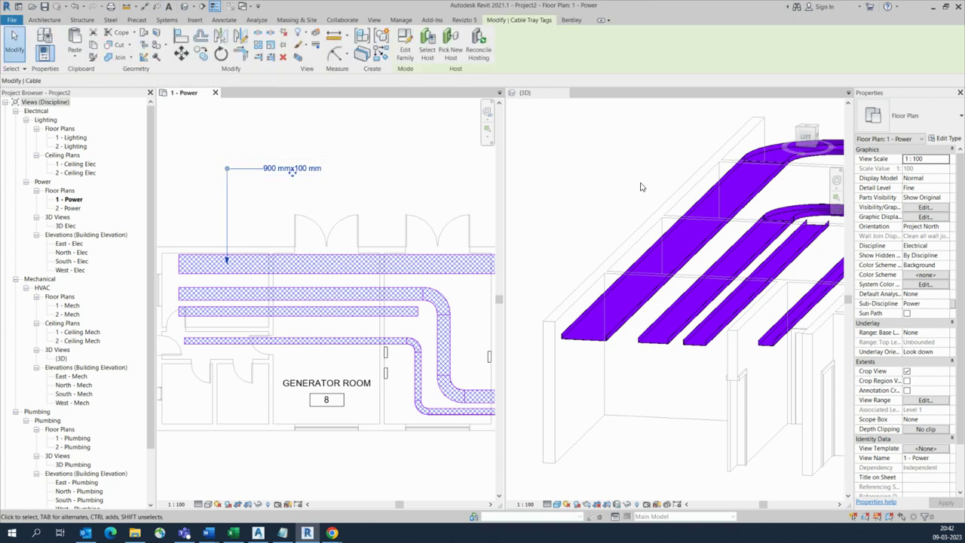
Cancel a duplicate of the tag type and set its Leader Arrowhead to Arrow Filled 20 Degree.
{"action": "left_click", "coordinate": [948, 139]}
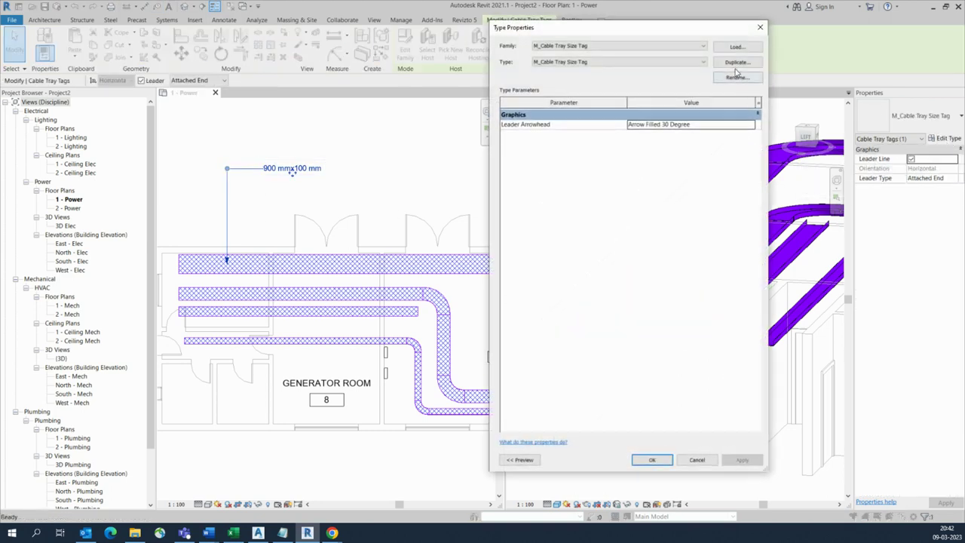
{"action": "left_click", "coordinate": [735, 63]}
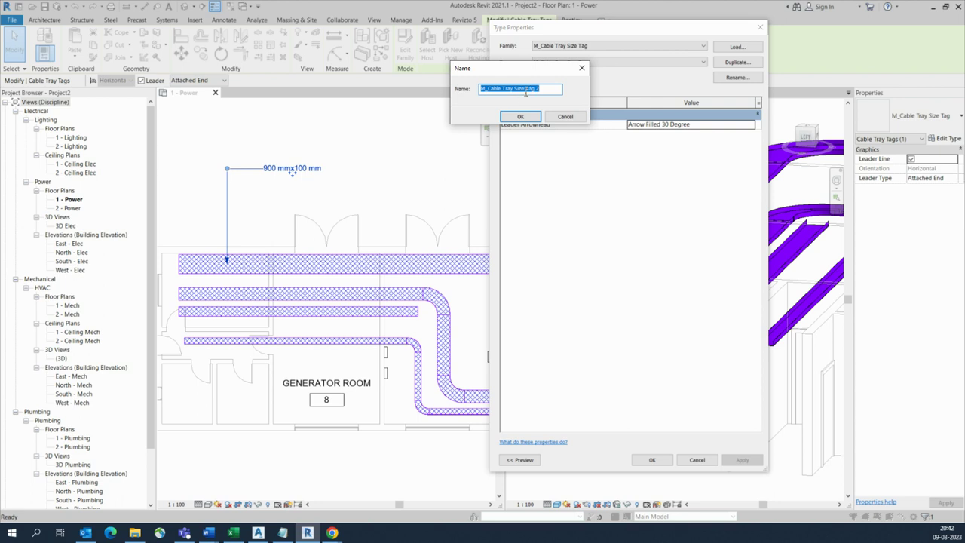
{"action": "left_click", "coordinate": [582, 70]}
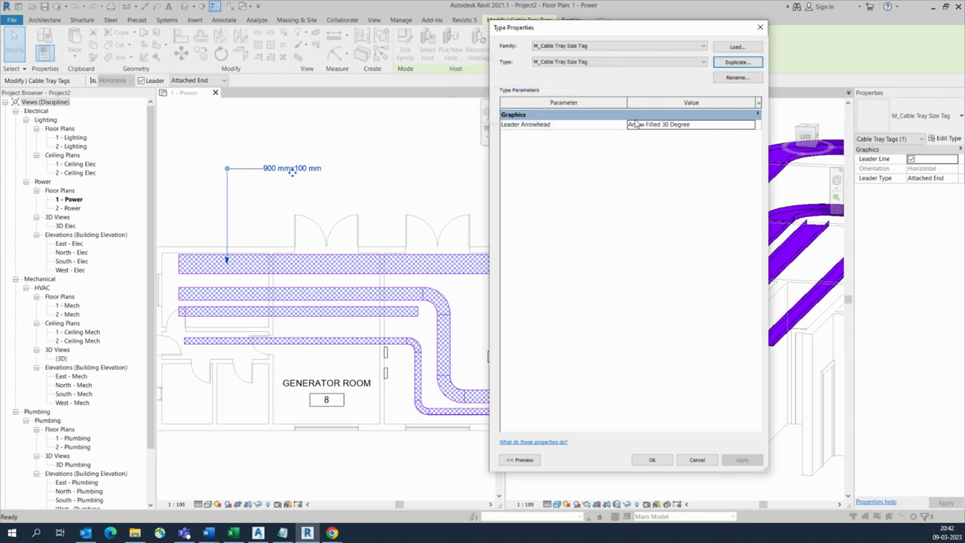
{"action": "left_click", "coordinate": [738, 127]}
{"action": "left_click", "coordinate": [751, 126]}
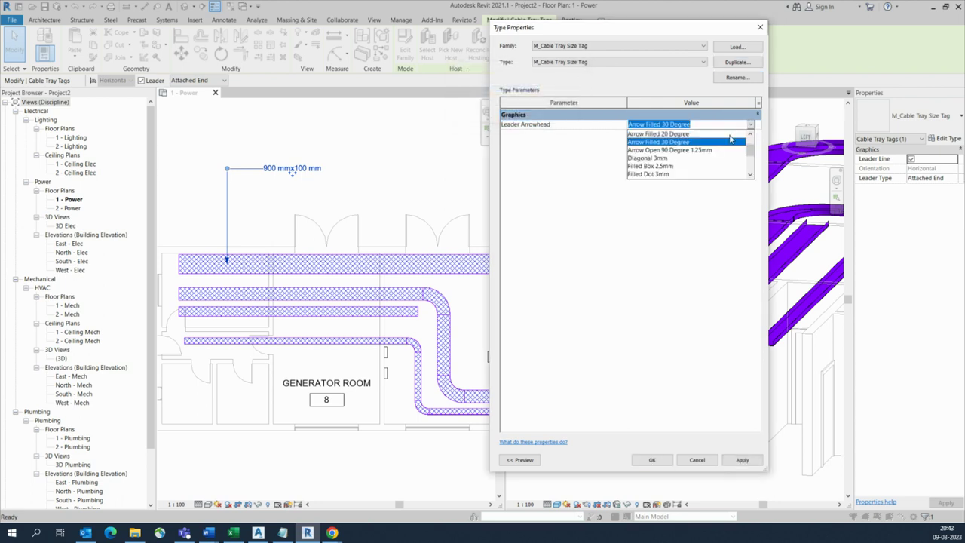
{"action": "left_click", "coordinate": [658, 134]}
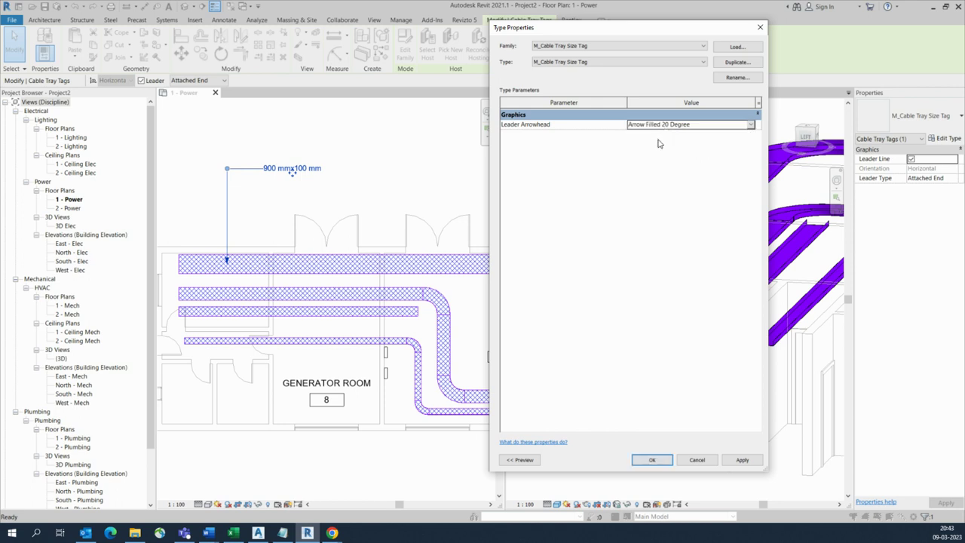
{"action": "left_click", "coordinate": [653, 460]}
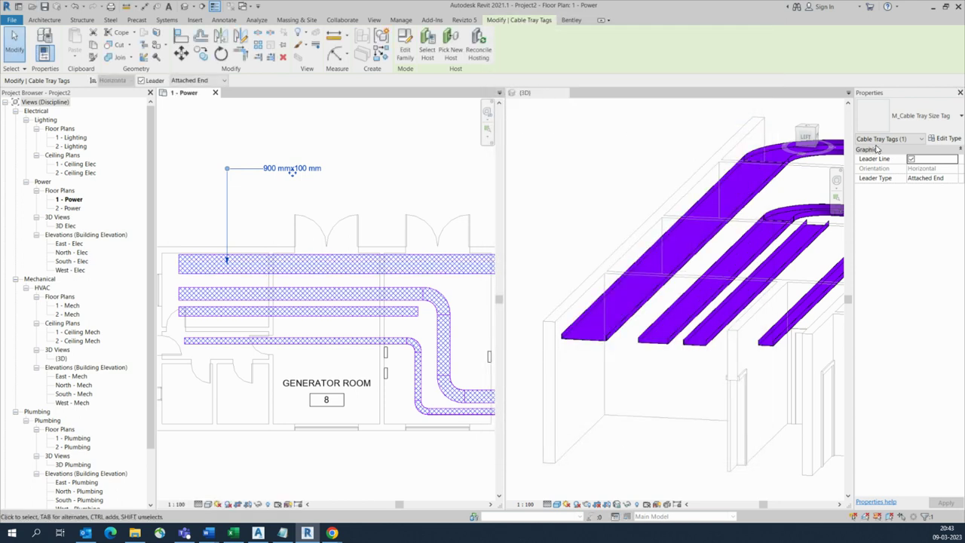
Change the tag type's Leader Arrowhead back to Arrow Filled 30 Degree.
{"action": "left_click", "coordinate": [947, 140]}
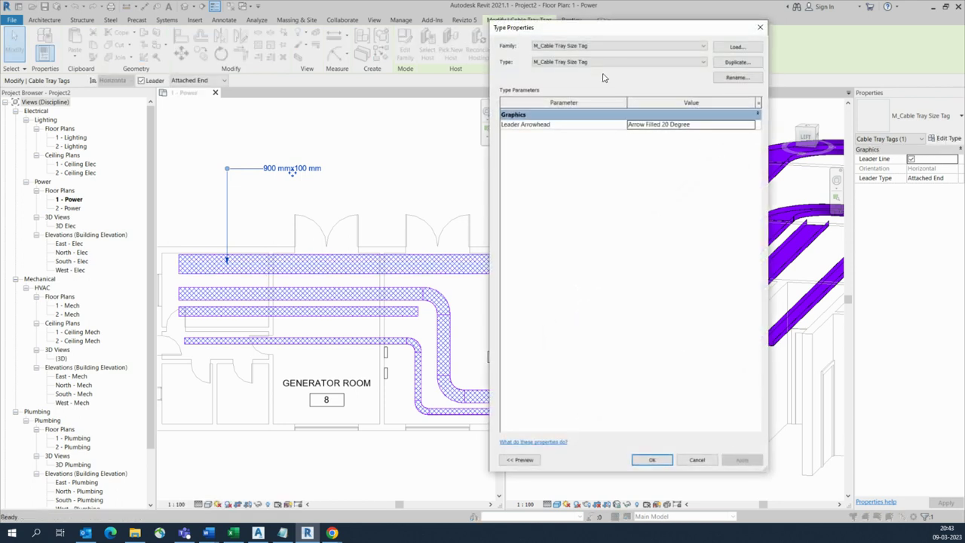
{"action": "left_click", "coordinate": [717, 125]}
{"action": "left_click", "coordinate": [750, 125]}
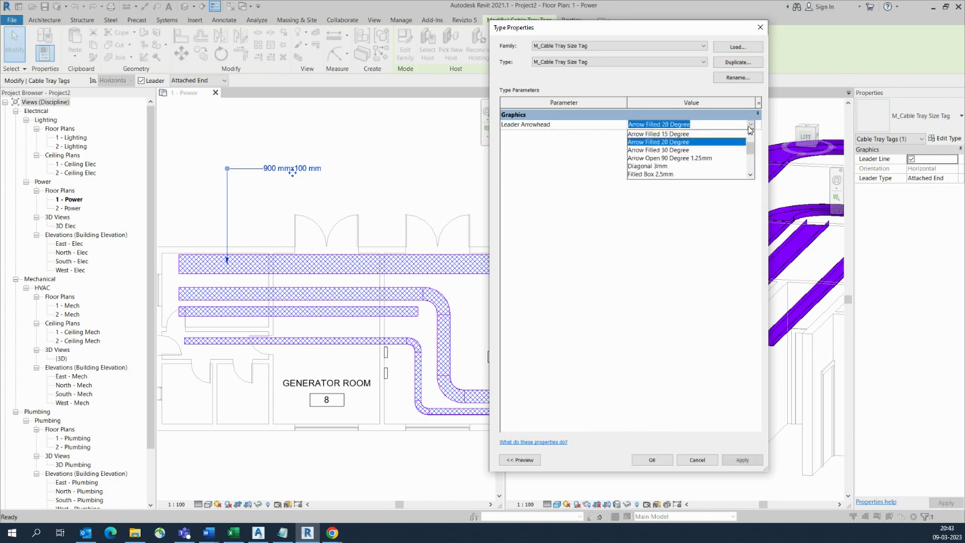
{"action": "scroll", "coordinate": [686, 160], "scroll_direction": "up", "scroll_amount": 1}
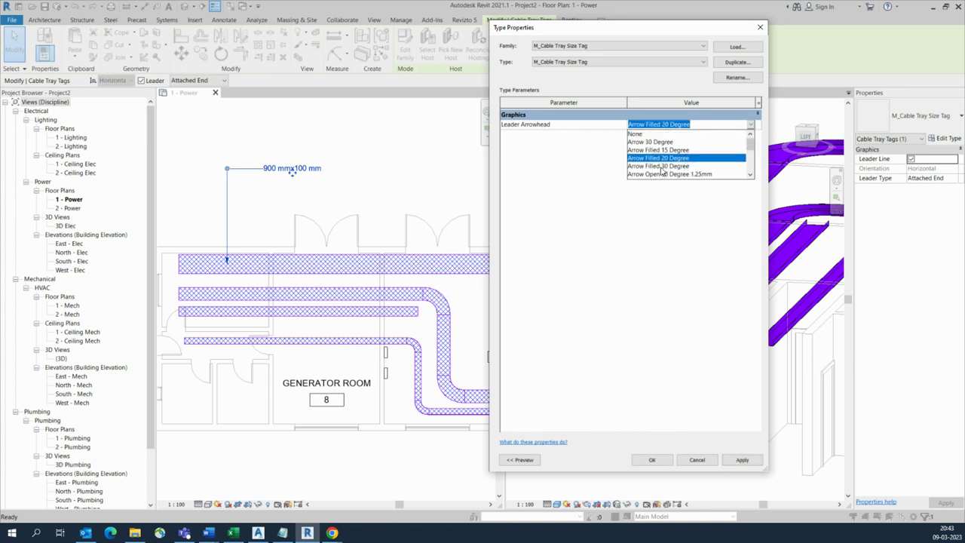
{"action": "left_click", "coordinate": [660, 166]}
{"action": "left_click", "coordinate": [653, 461]}
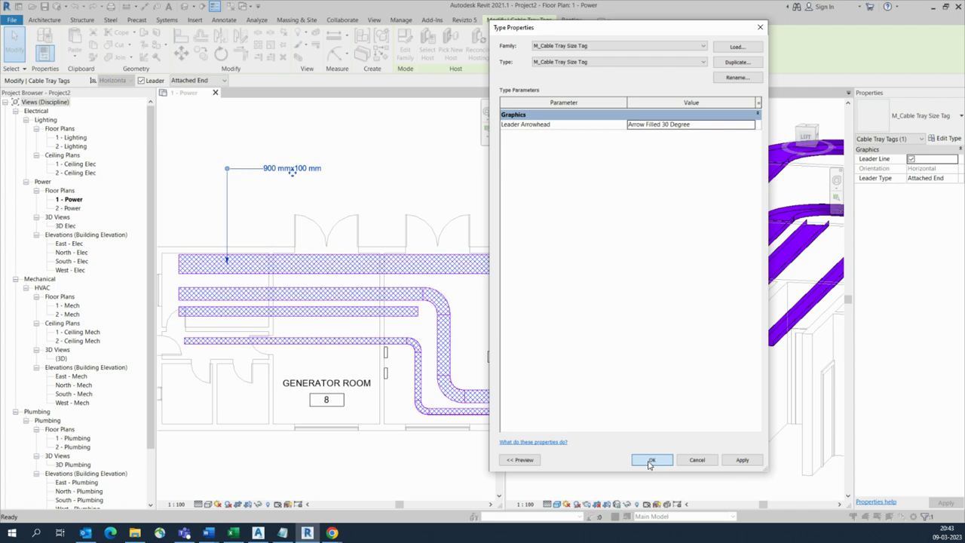
Open the M_Cable Tray Size Tag family for editing from the 1 - Power plan.
{"action": "middle_click_drag", "start_coordinate": [616, 313], "coordinate": [669, 379], "text": "shift"}
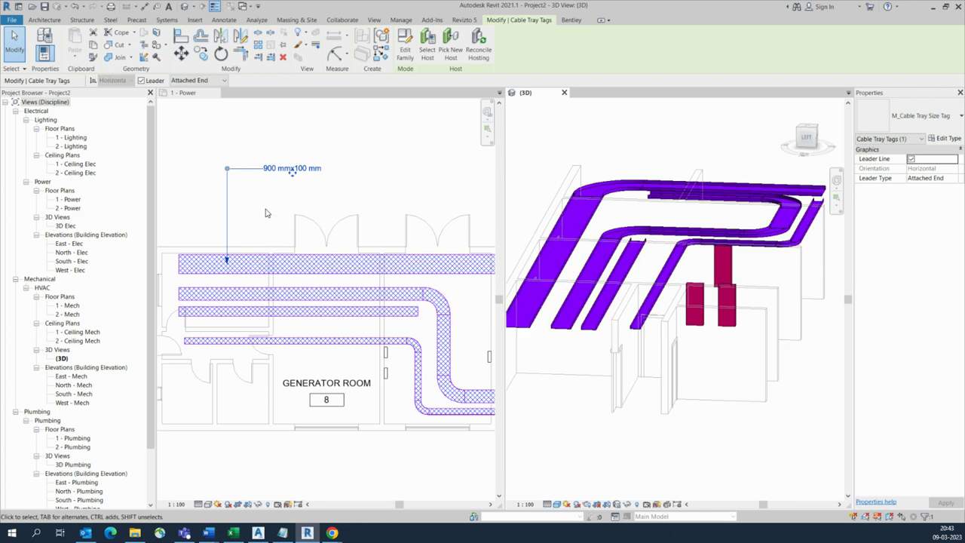
{"action": "left_click", "coordinate": [268, 213]}
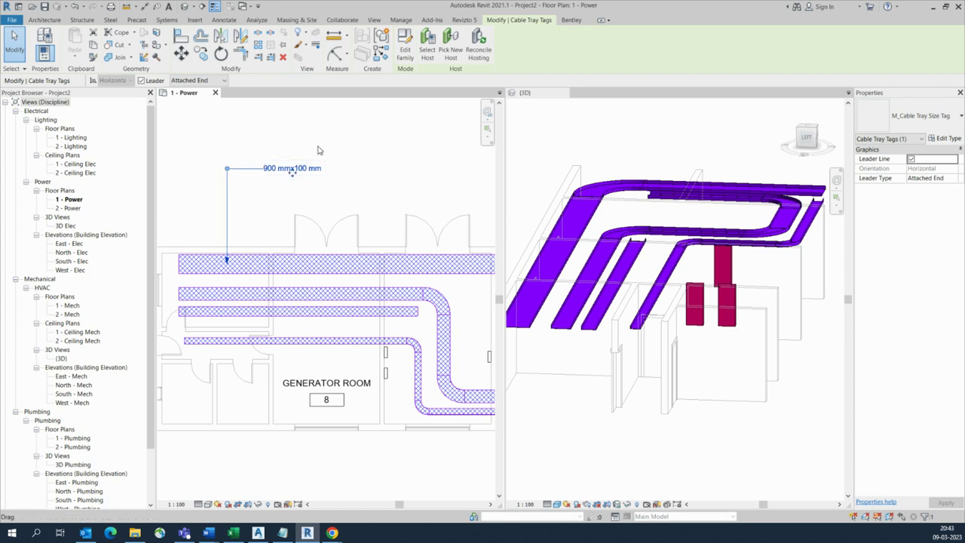
{"action": "left_click_drag", "start_coordinate": [300, 167], "coordinate": [291, 172]}
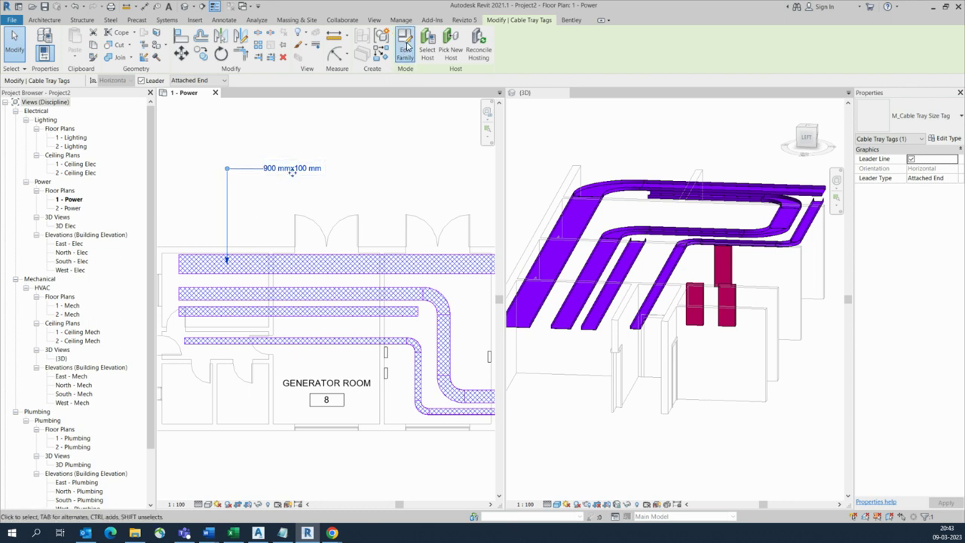
{"action": "left_click", "coordinate": [406, 45]}
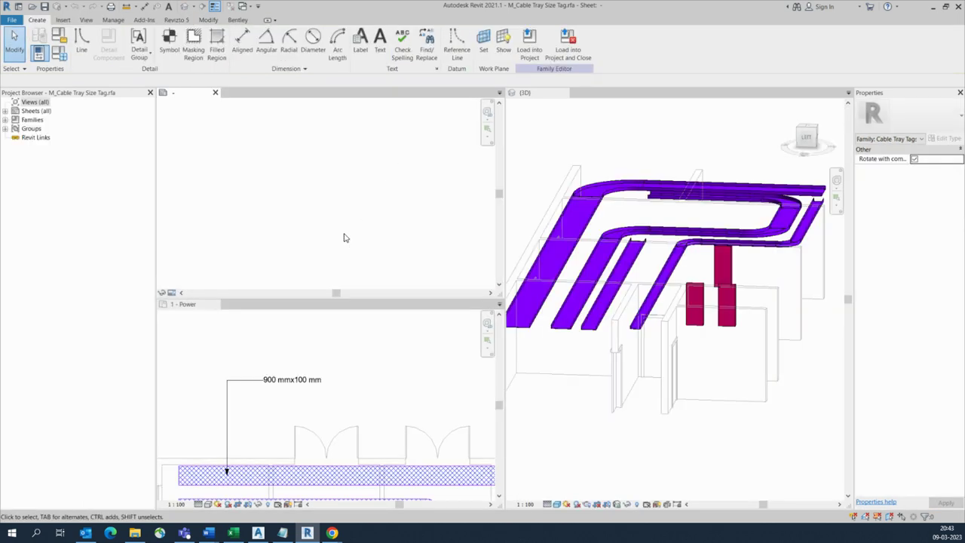
Zoom to the Size label and shift it slightly left.
{"action": "scroll", "coordinate": [317, 269], "scroll_direction": "up", "scroll_amount": 3}
{"action": "middle_click_drag", "start_coordinate": [316, 269], "coordinate": [327, 193]}
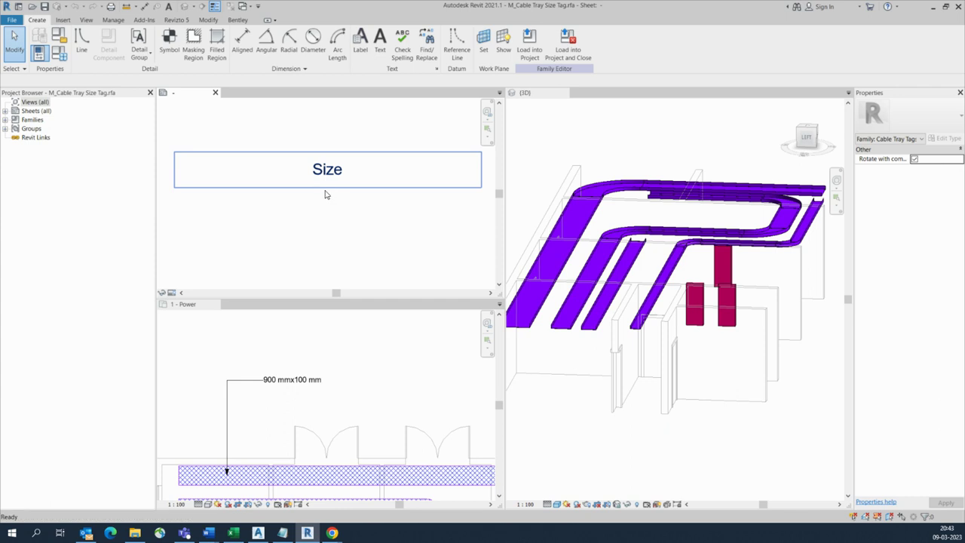
{"action": "left_click", "coordinate": [375, 207]}
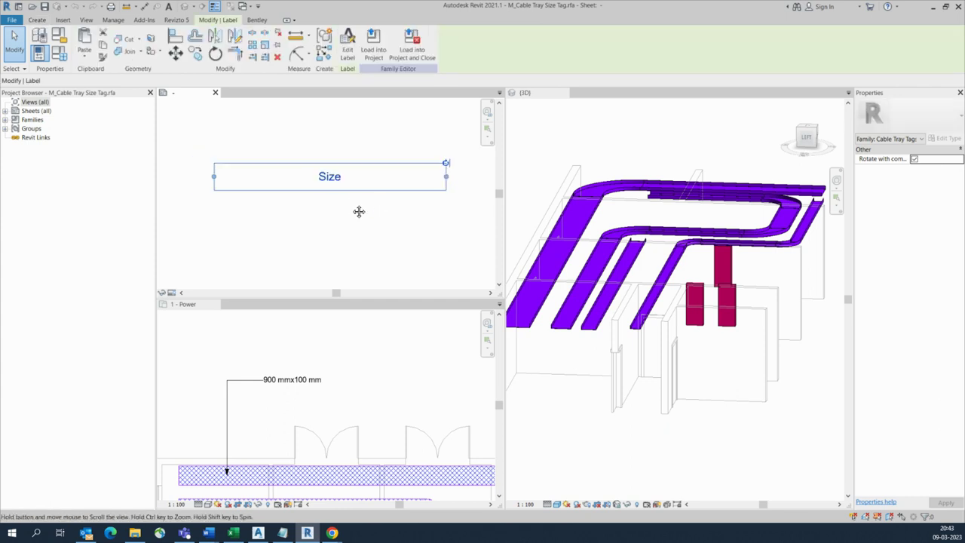
{"action": "left_click_drag", "start_coordinate": [441, 181], "coordinate": [416, 186]}
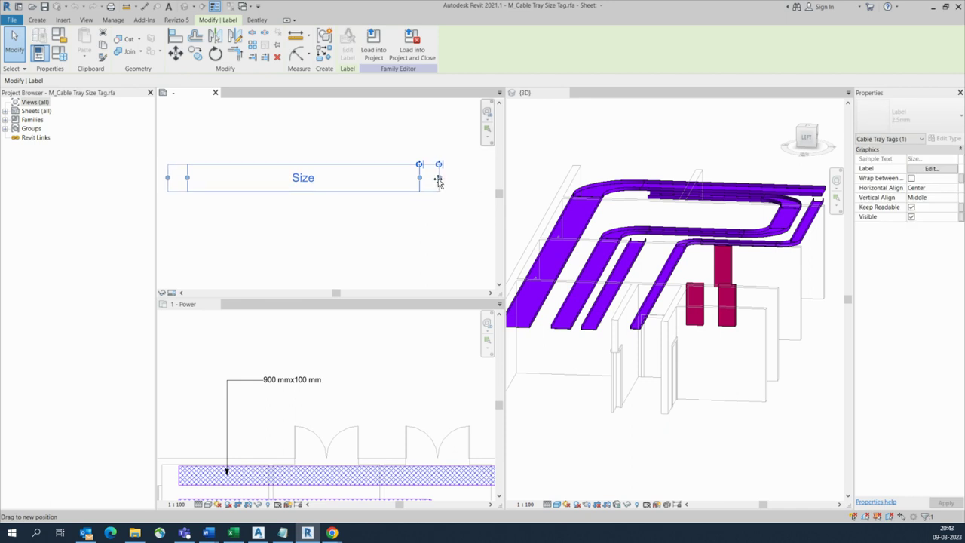
{"action": "left_click", "coordinate": [394, 218]}
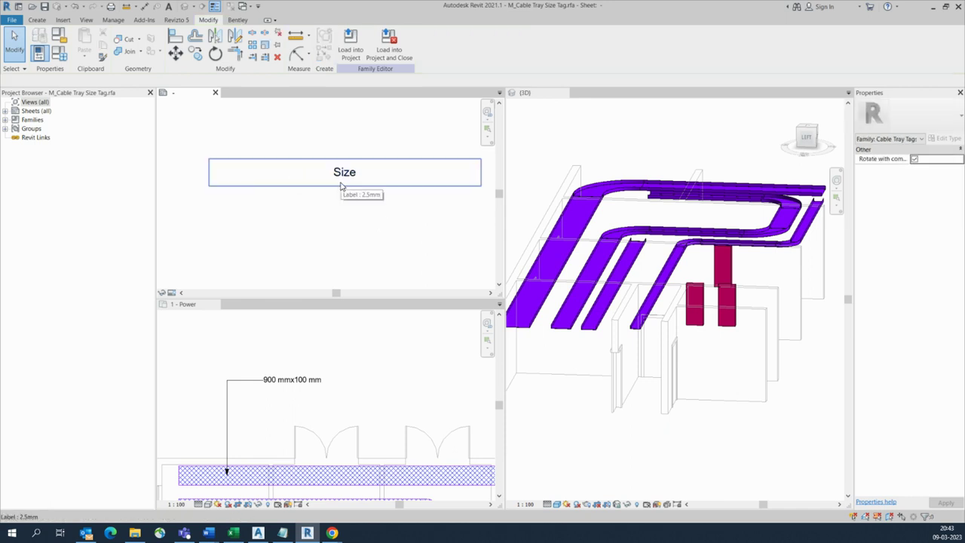
Copy the Size label directly below the original and select the new copy.
{"action": "left_click", "coordinate": [340, 186]}
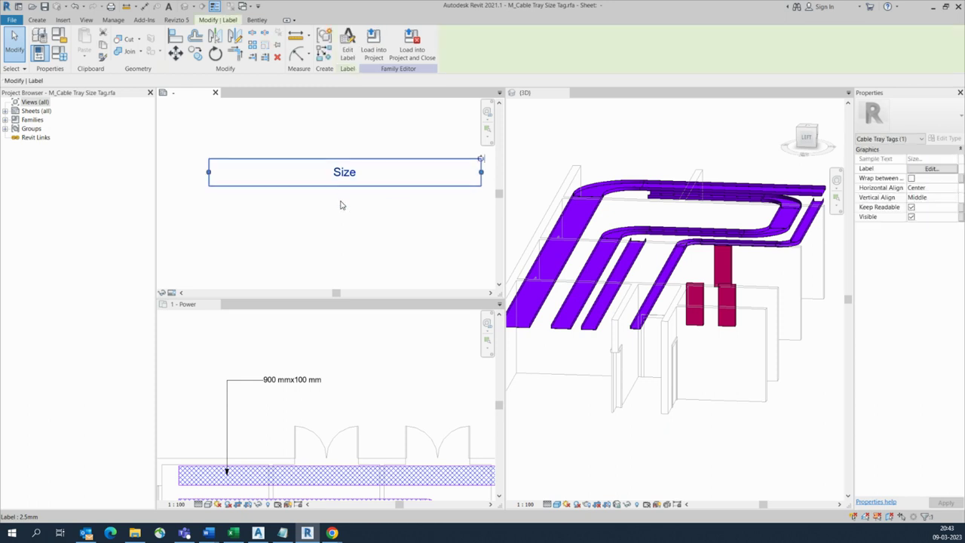
{"action": "key", "text": "m"}
{"action": "key", "text": "v"}
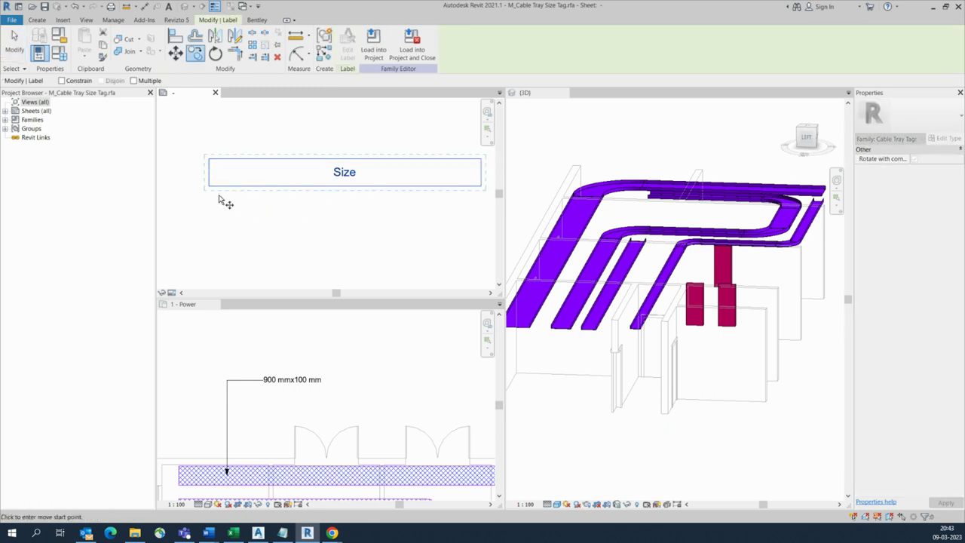
{"action": "left_click", "coordinate": [211, 189]}
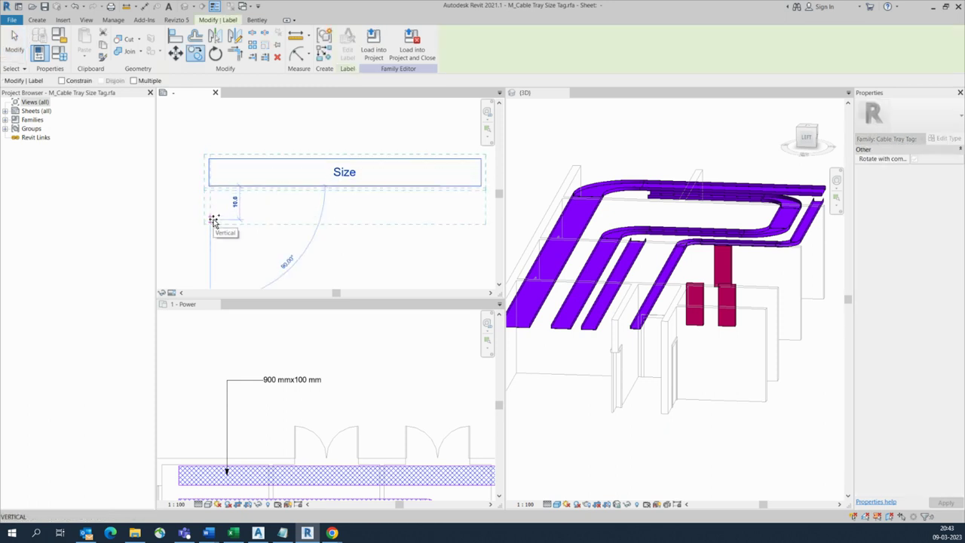
{"action": "left_click", "coordinate": [213, 218]}
{"action": "key", "text": "Escape"}
{"action": "left_click", "coordinate": [353, 209]}
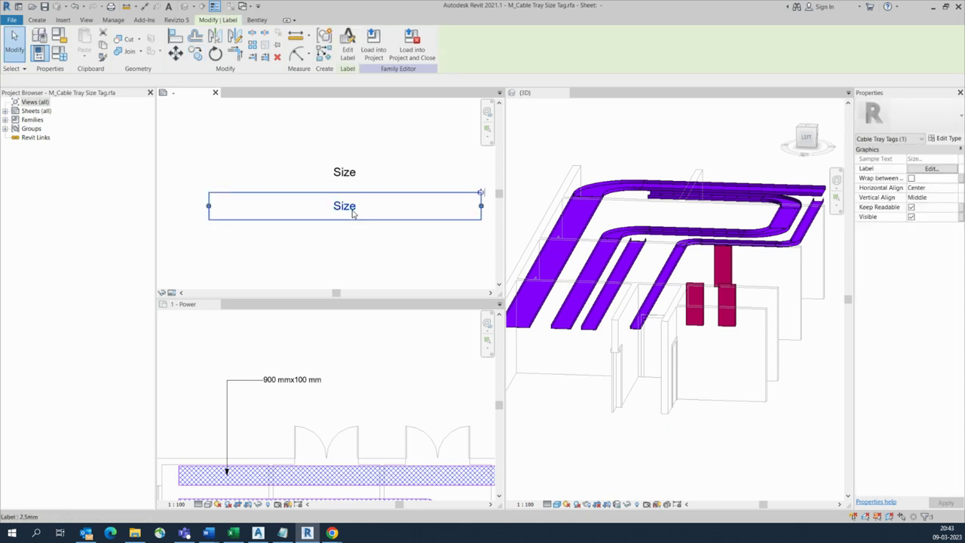
Change the second label's parameter from Size to Type Name.
{"action": "left_click", "coordinate": [931, 169]}
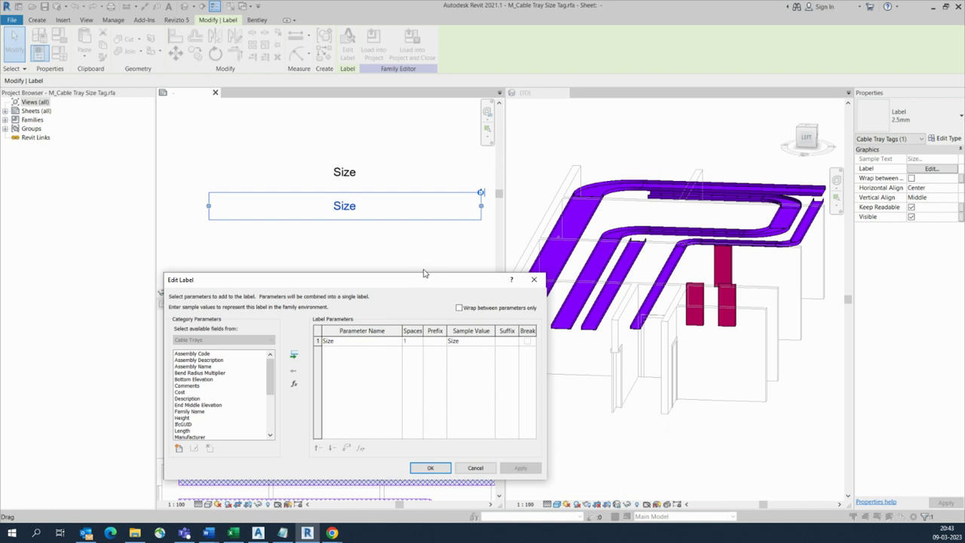
{"action": "left_click_drag", "start_coordinate": [420, 282], "coordinate": [454, 195]}
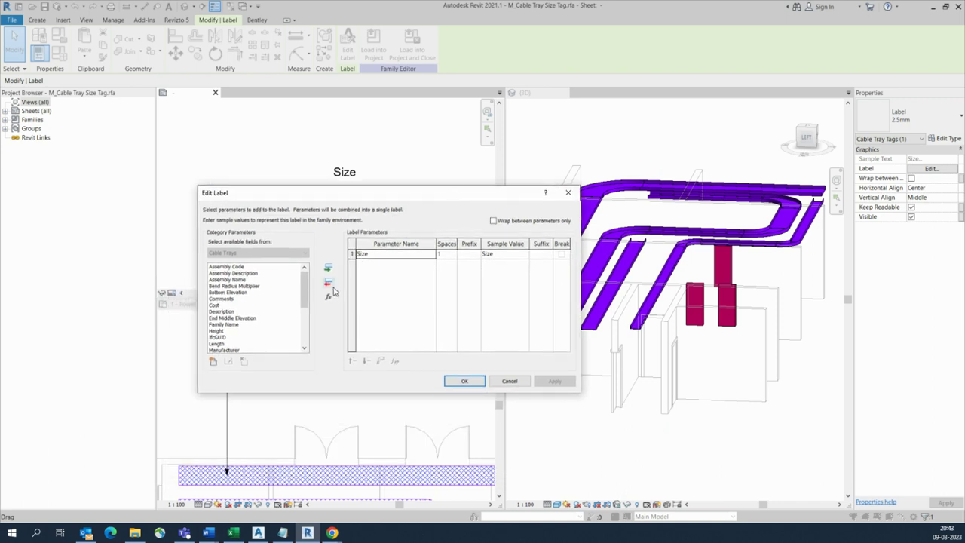
{"action": "left_click", "coordinate": [329, 283]}
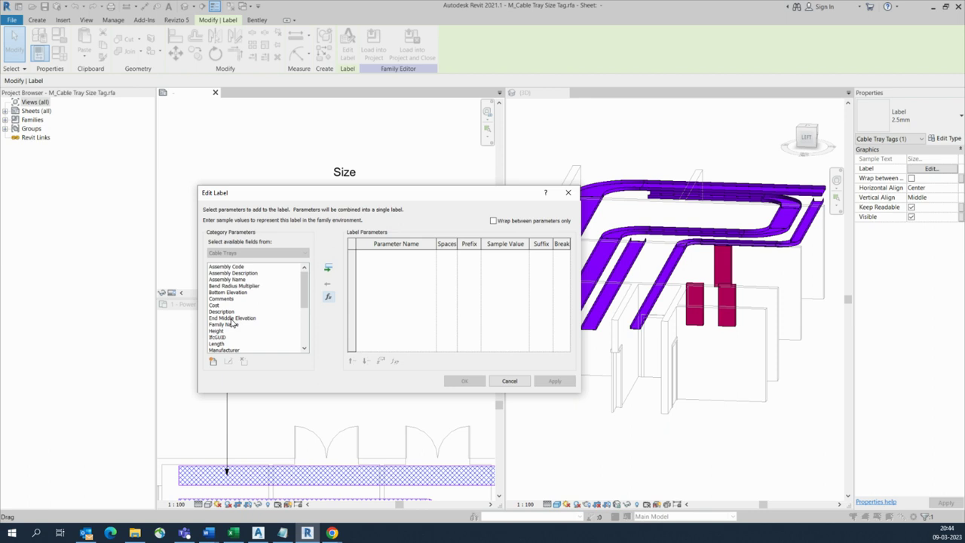
{"action": "scroll", "coordinate": [234, 323], "scroll_direction": "down", "scroll_amount": 5}
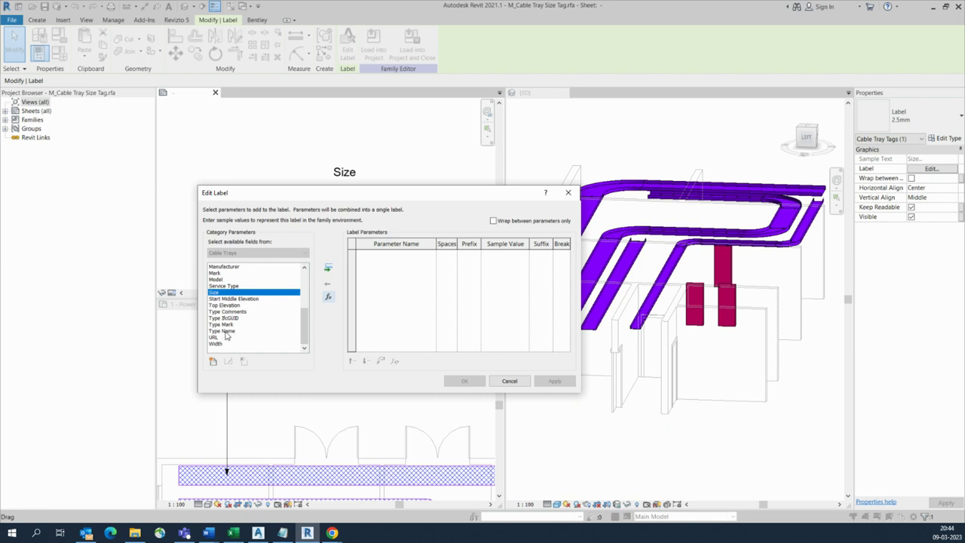
{"action": "double_click", "coordinate": [225, 332]}
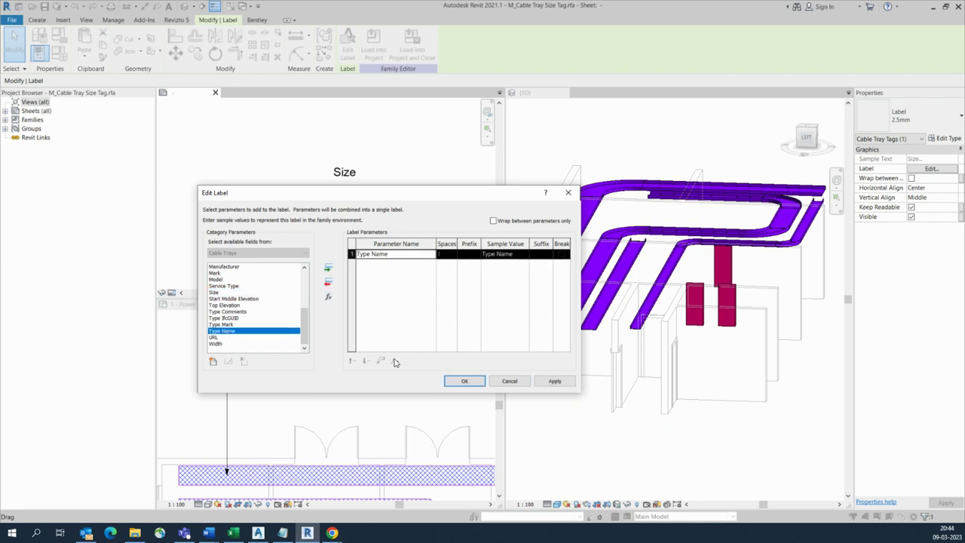
{"action": "left_click", "coordinate": [464, 381]}
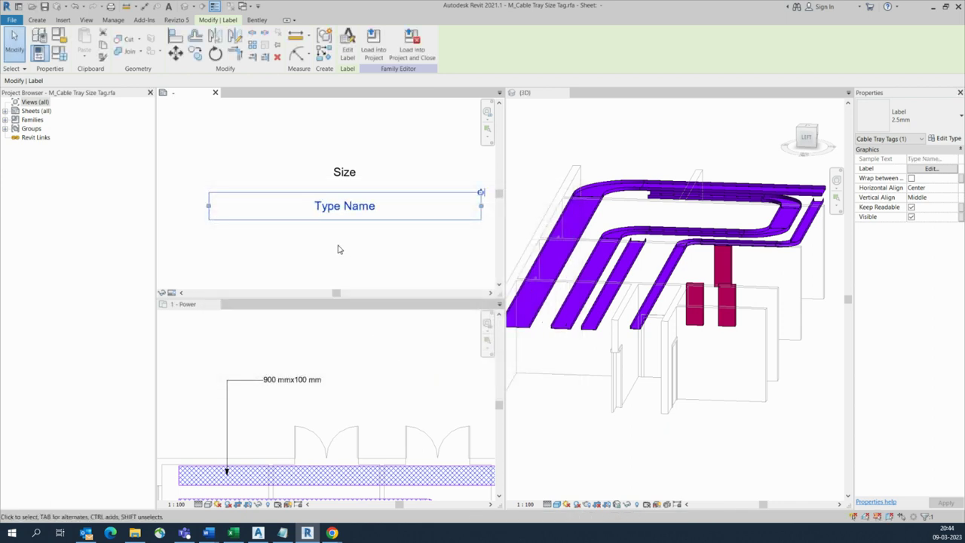
Copy the Type Name label with CO to a third position below it.
{"action": "key", "text": "c"}
{"action": "key", "text": "o"}
{"action": "left_click", "coordinate": [273, 243]}
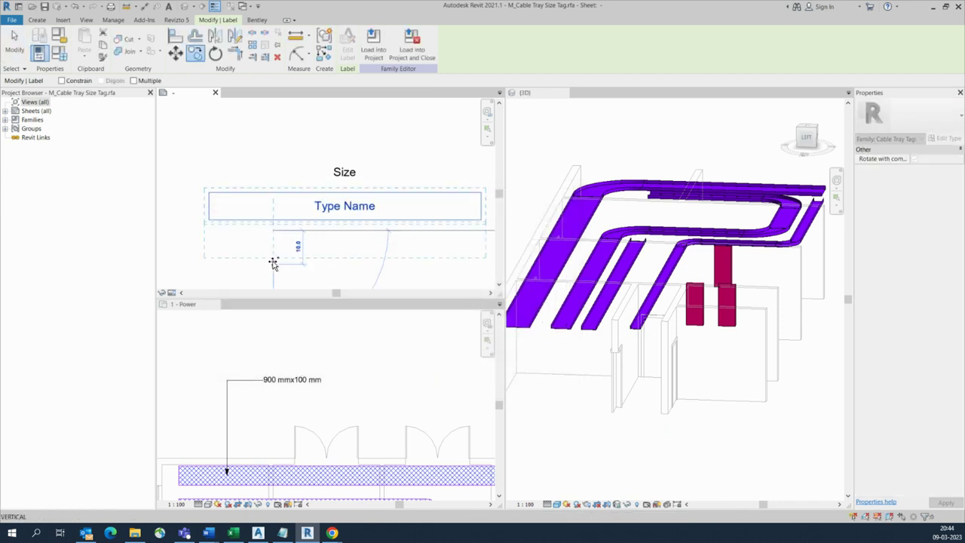
{"action": "left_click", "coordinate": [274, 265]}
{"action": "left_click", "coordinate": [274, 265]}
Replace Type Name with Bottom Elevation on the lowest label.
{"action": "left_click", "coordinate": [352, 247]}
{"action": "left_click", "coordinate": [931, 169]}
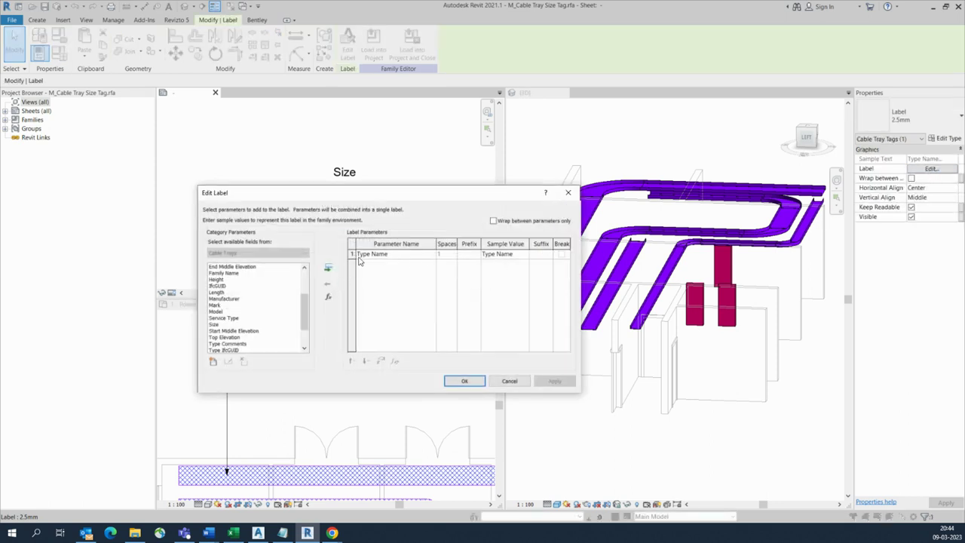
{"action": "left_click", "coordinate": [351, 254]}
{"action": "left_click", "coordinate": [327, 282]}
{"action": "scroll", "coordinate": [252, 312], "scroll_direction": "up", "scroll_amount": 2}
{"action": "scroll", "coordinate": [229, 312], "scroll_direction": "up", "scroll_amount": 2}
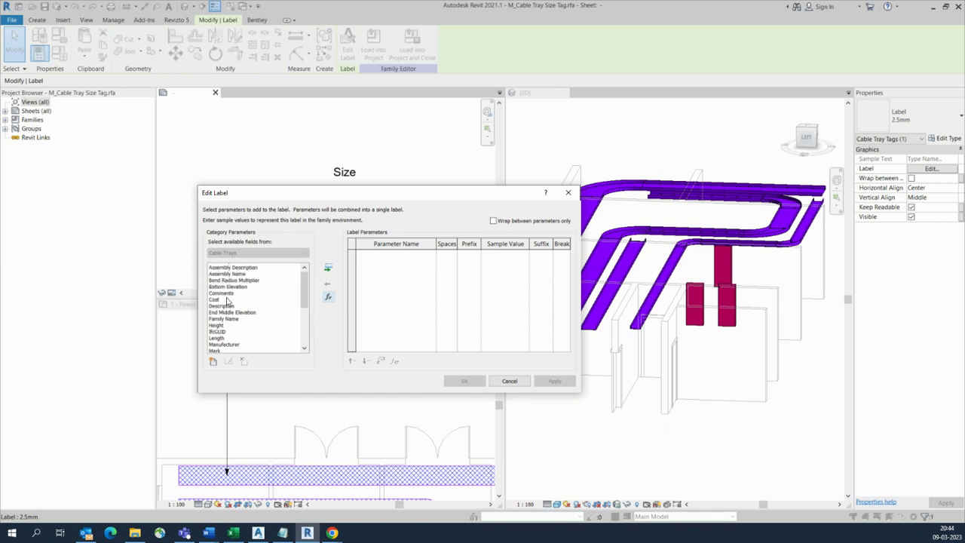
{"action": "double_click", "coordinate": [230, 292]}
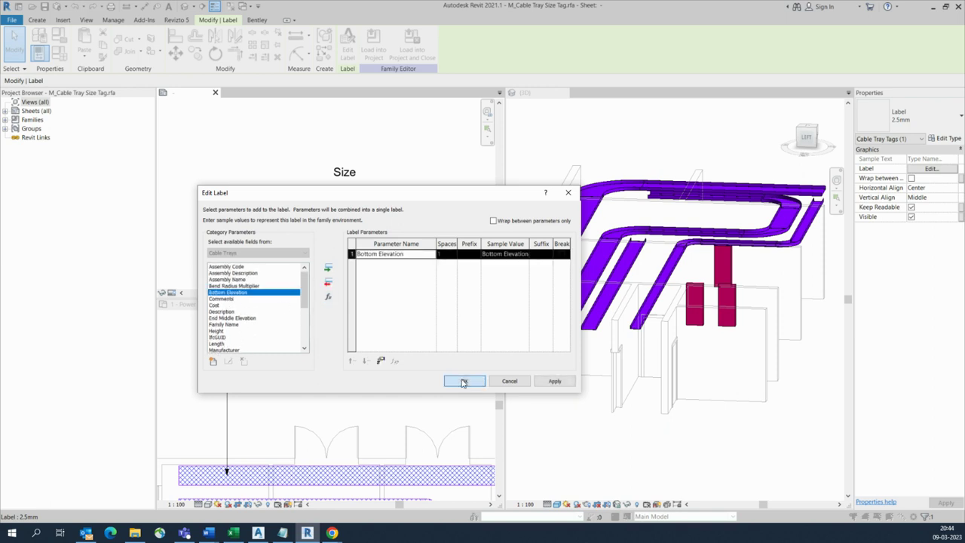
{"action": "left_click", "coordinate": [463, 381]}
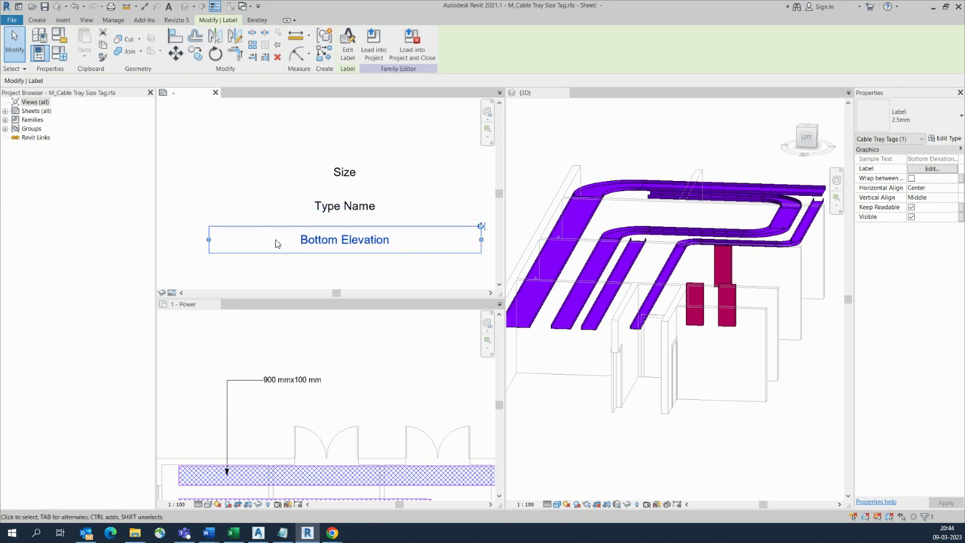
Tighten the Size, Type Name and Bottom Elevation label stack and load the family into the project.
{"action": "left_click_drag", "start_coordinate": [276, 243], "coordinate": [276, 239]}
{"action": "left_click", "coordinate": [343, 177]}
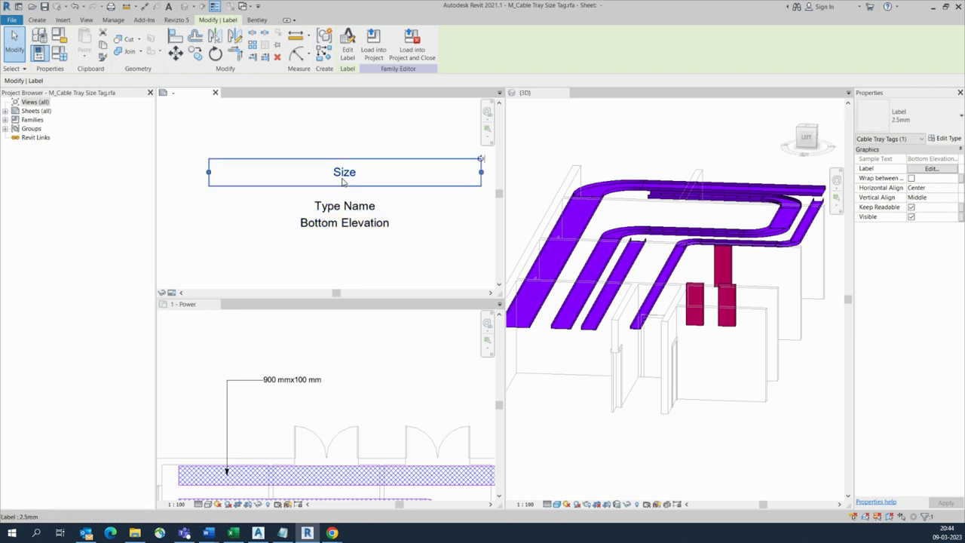
{"action": "key", "text": "Down"}
{"action": "key", "text": "Down"}
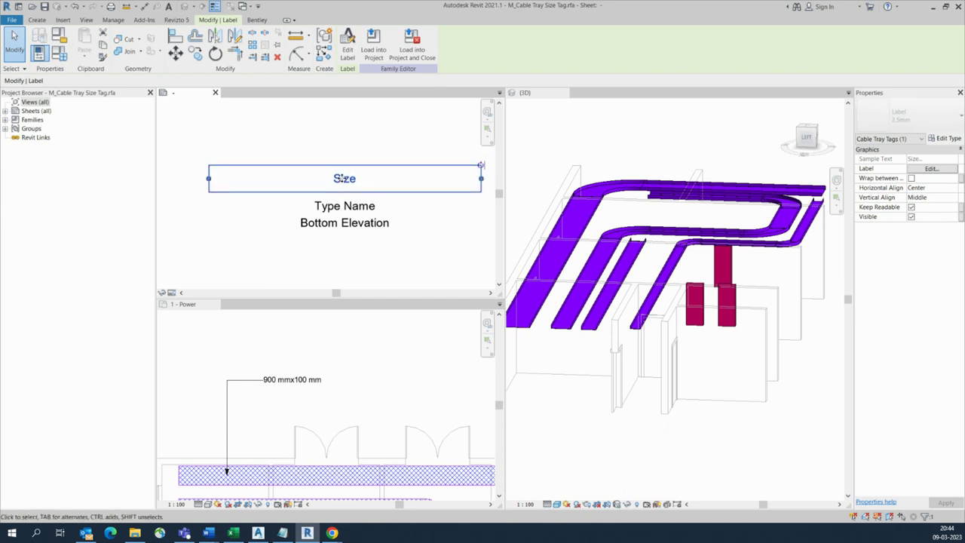
{"action": "key", "text": "Down"}
{"action": "key", "text": "Down"}
{"action": "key", "text": "Down"}
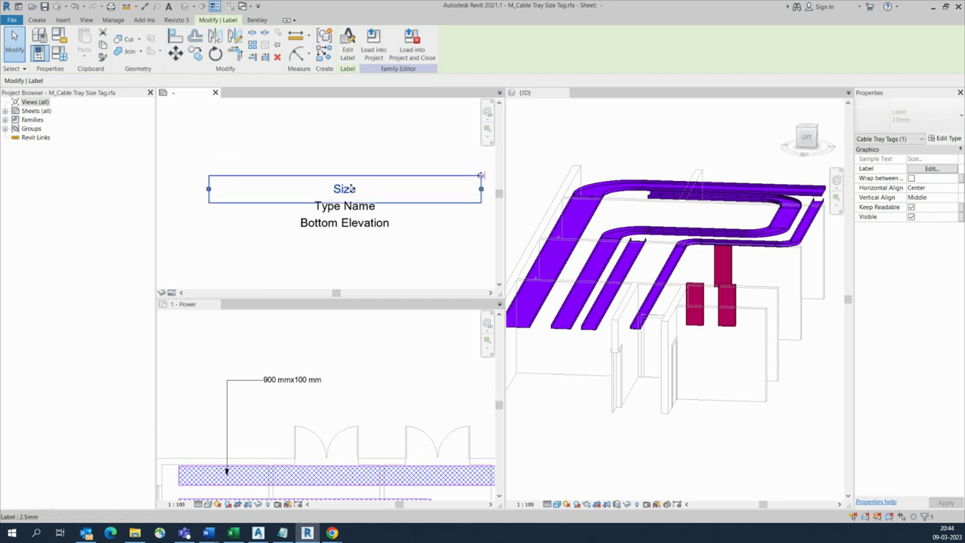
{"action": "left_click", "coordinate": [377, 259]}
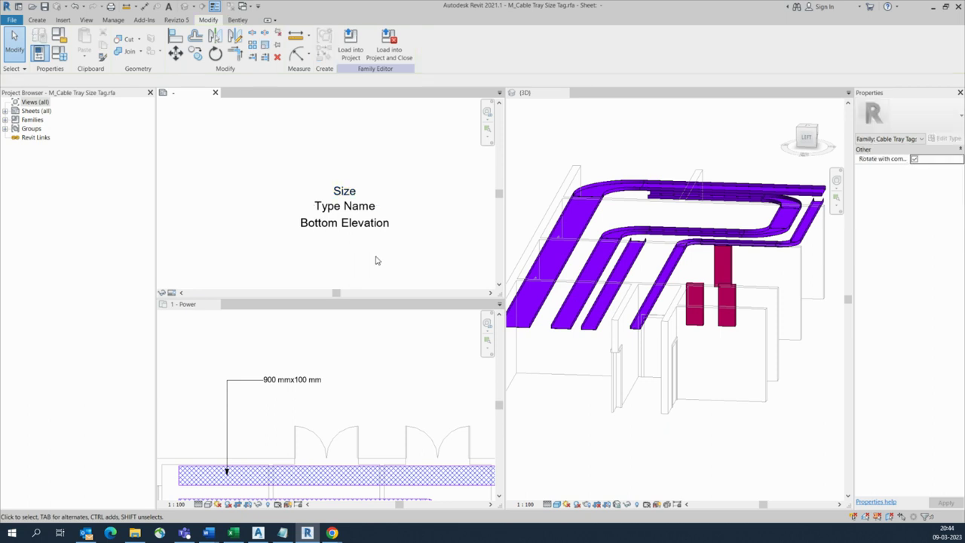
{"action": "left_click", "coordinate": [348, 50]}
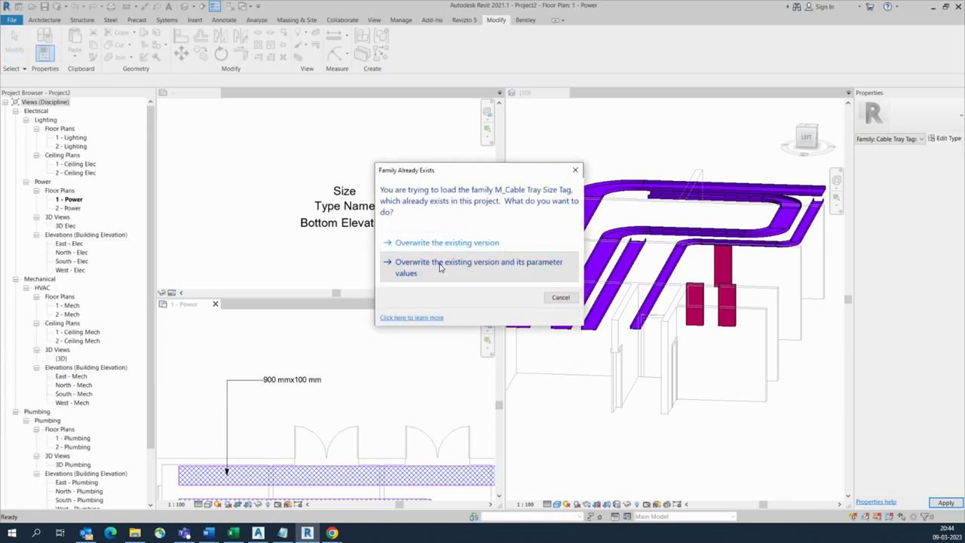
Overwrite the existing tag family and its parameter values, move the updated 900 mmx100 mm tag up, and return to the family view.
{"action": "left_click", "coordinate": [441, 268]}
{"action": "middle_click_drag", "start_coordinate": [345, 388], "coordinate": [373, 350]}
{"action": "left_click", "coordinate": [322, 377]}
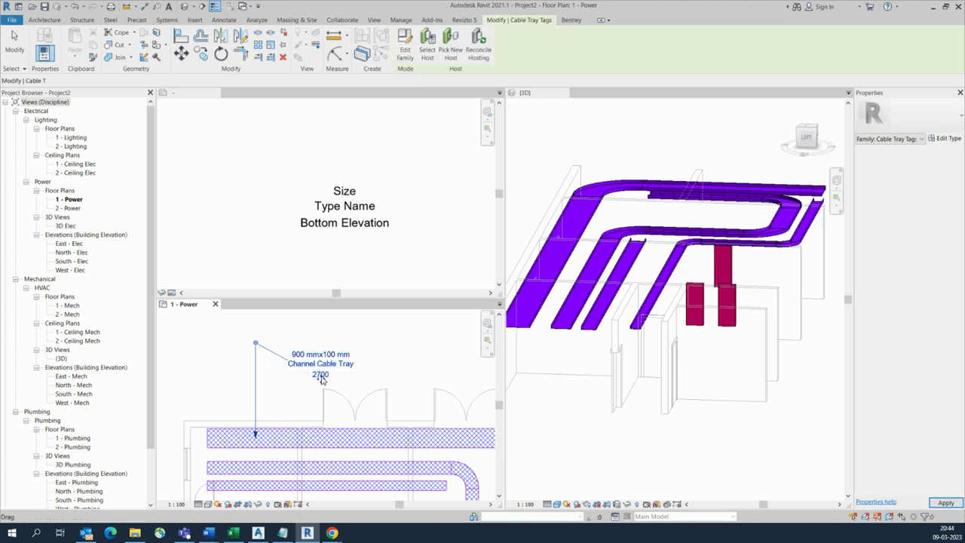
{"action": "left_click_drag", "start_coordinate": [326, 360], "coordinate": [330, 338]}
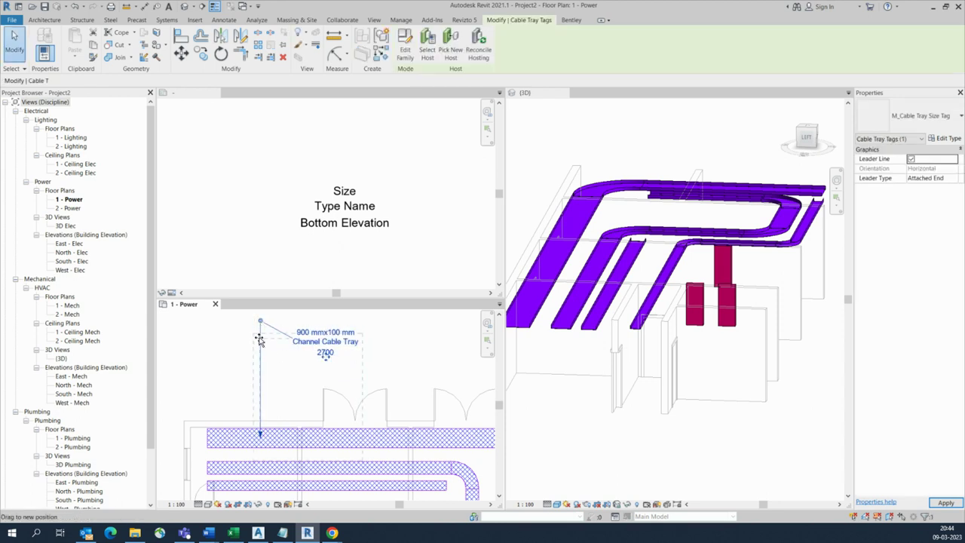
{"action": "left_click", "coordinate": [370, 371]}
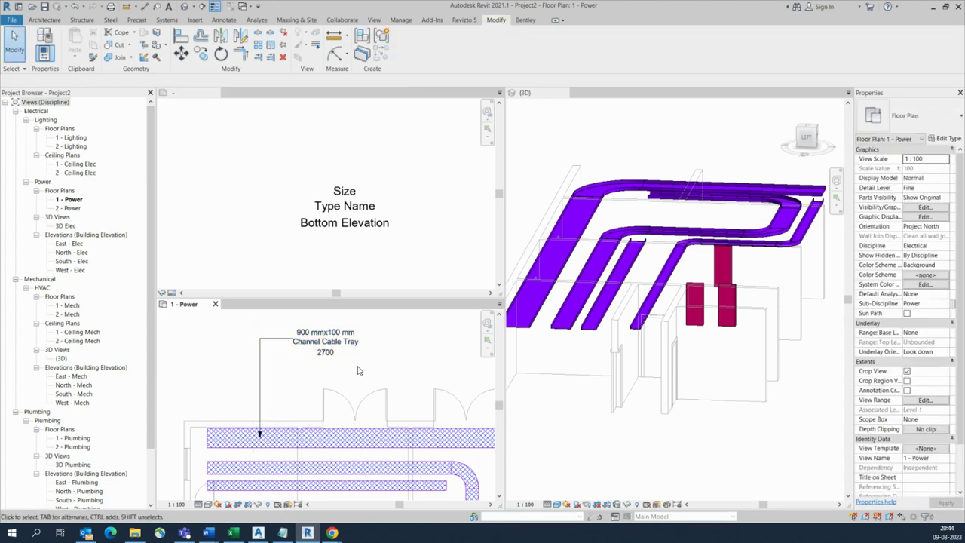
{"action": "middle_click_drag", "start_coordinate": [369, 372], "coordinate": [315, 372]}
{"action": "scroll", "coordinate": [319, 355], "scroll_direction": "up", "scroll_amount": 4}
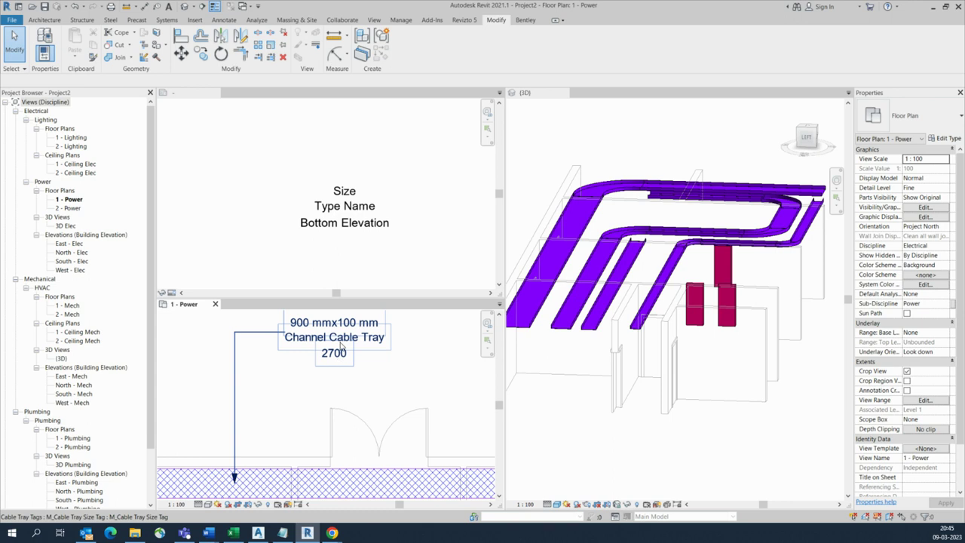
{"action": "left_click", "coordinate": [348, 230]}
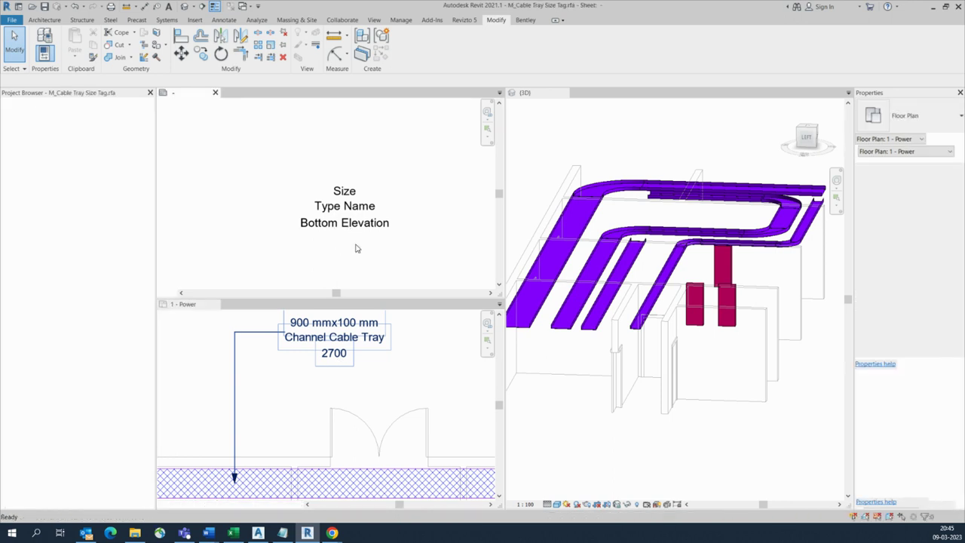
Move BOT from the Bottom Elevation label's suffix to a 'BOT=' prefix and nudge the label down.
{"action": "left_click", "coordinate": [341, 230]}
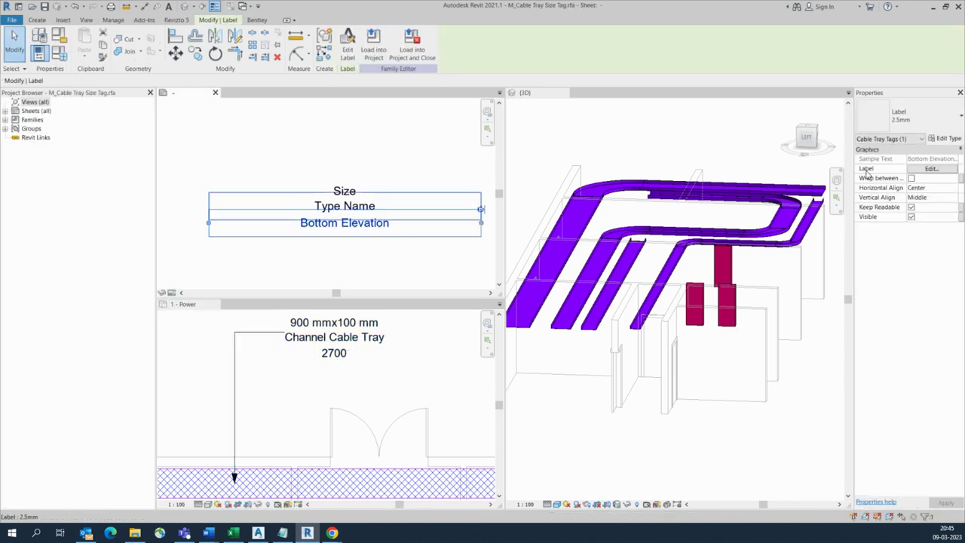
{"action": "left_click", "coordinate": [938, 169]}
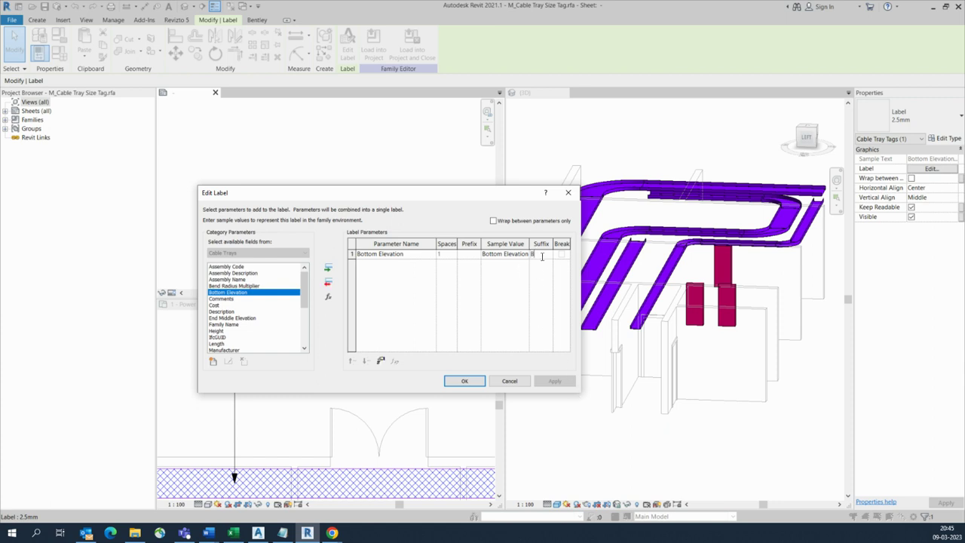
{"action": "left_click", "coordinate": [464, 381]}
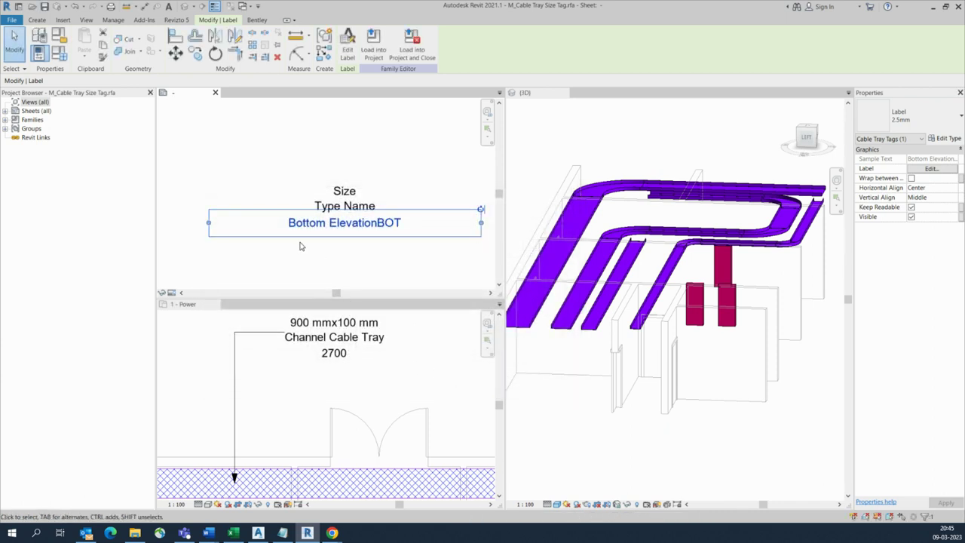
{"action": "key", "text": "Down"}
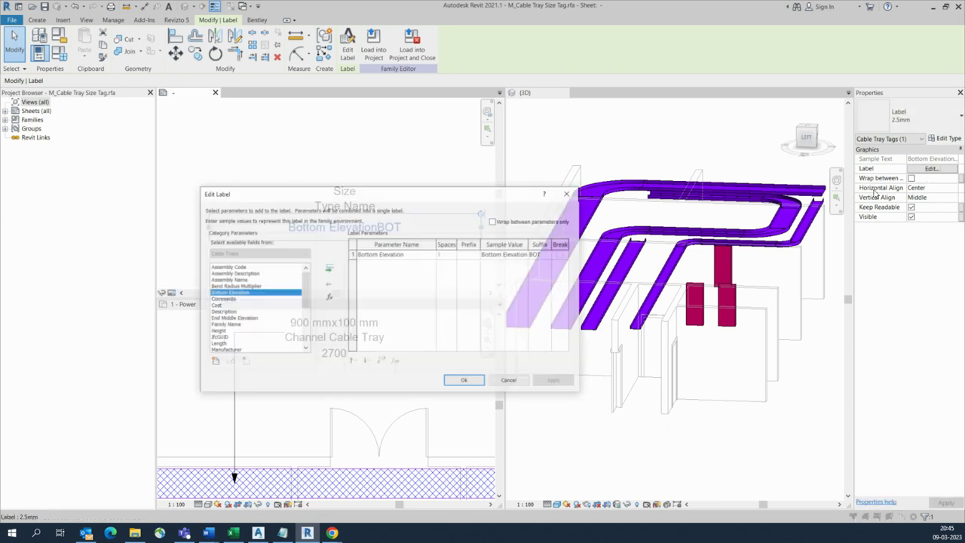
{"action": "left_click", "coordinate": [546, 254]}
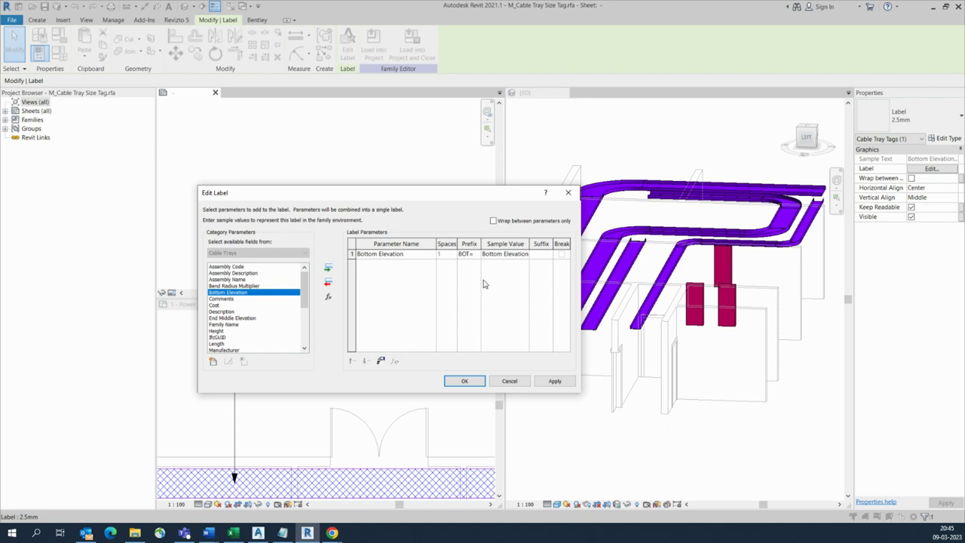
{"action": "left_click", "coordinate": [463, 382]}
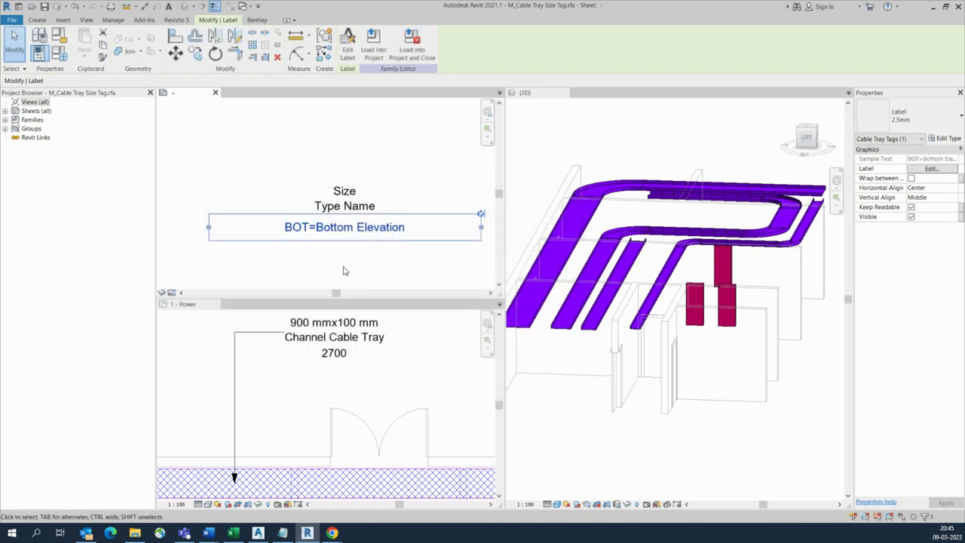
Begin a rectangle of lines around the labels, then cancel the sketch.
{"action": "left_click", "coordinate": [351, 277]}
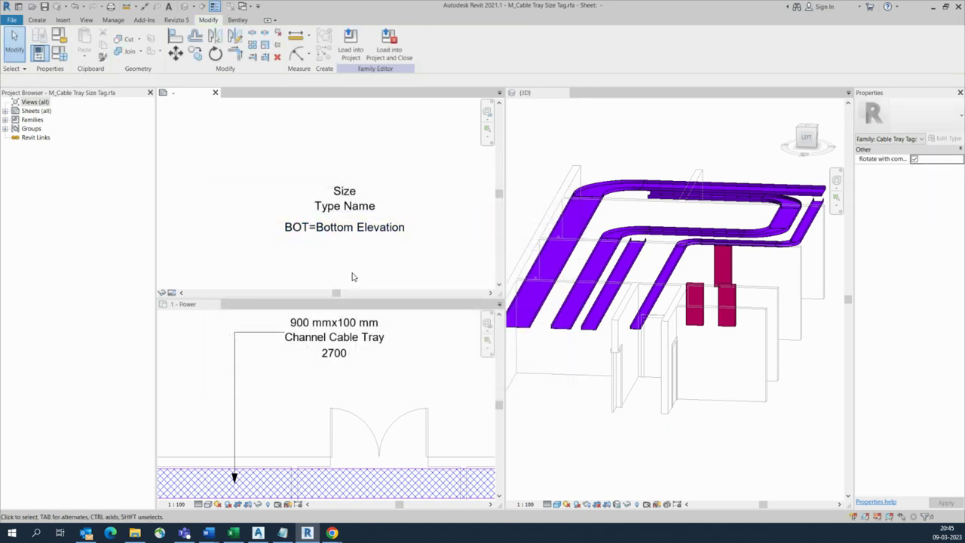
{"action": "left_click", "coordinate": [36, 20]}
{"action": "left_click", "coordinate": [83, 41]}
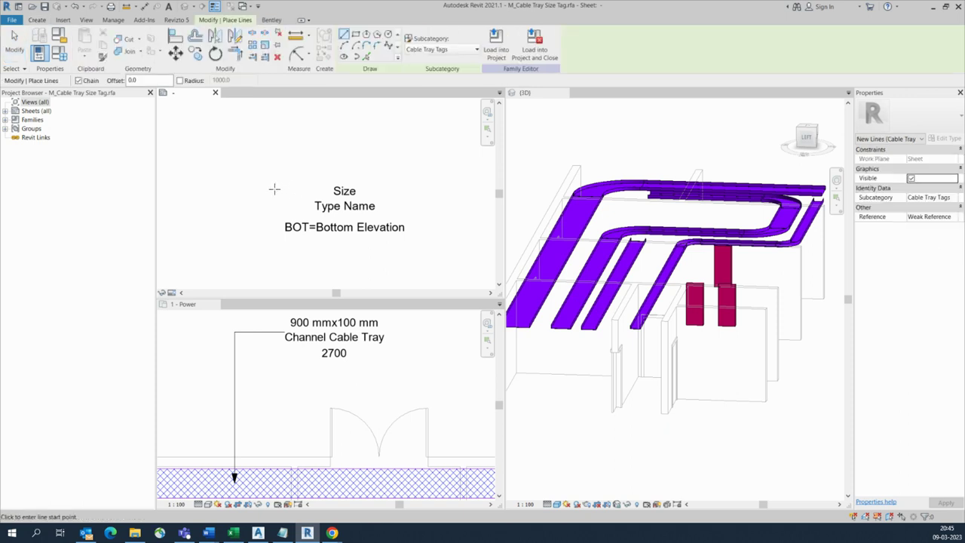
{"action": "left_click", "coordinate": [354, 34]}
{"action": "left_click", "coordinate": [275, 139]}
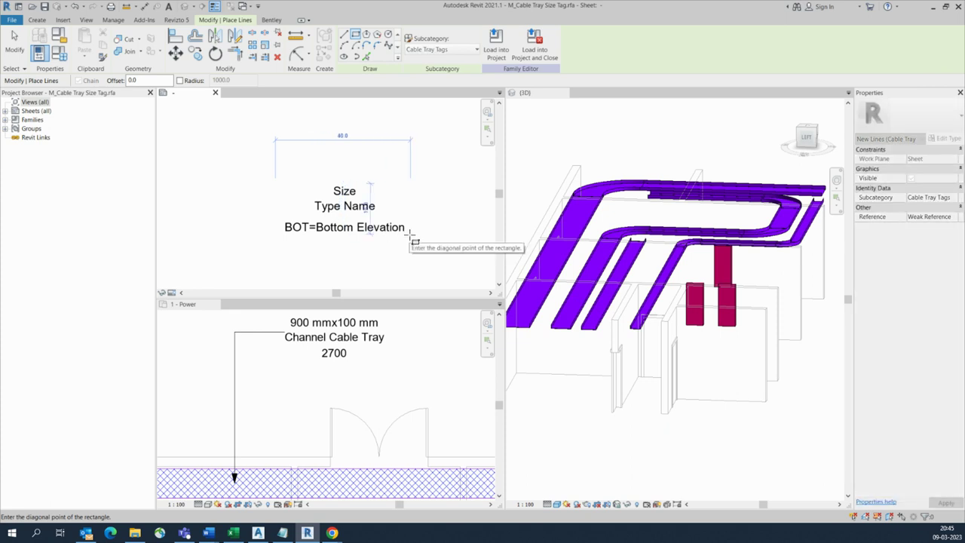
{"action": "key", "text": "Escape"}
{"action": "key", "text": "Escape"}
In Visibility/Graphics (VG), turn on Show annotation categories and Automatic Sketch Dimensions.
{"action": "key", "text": "v"}
{"action": "key", "text": "v"}
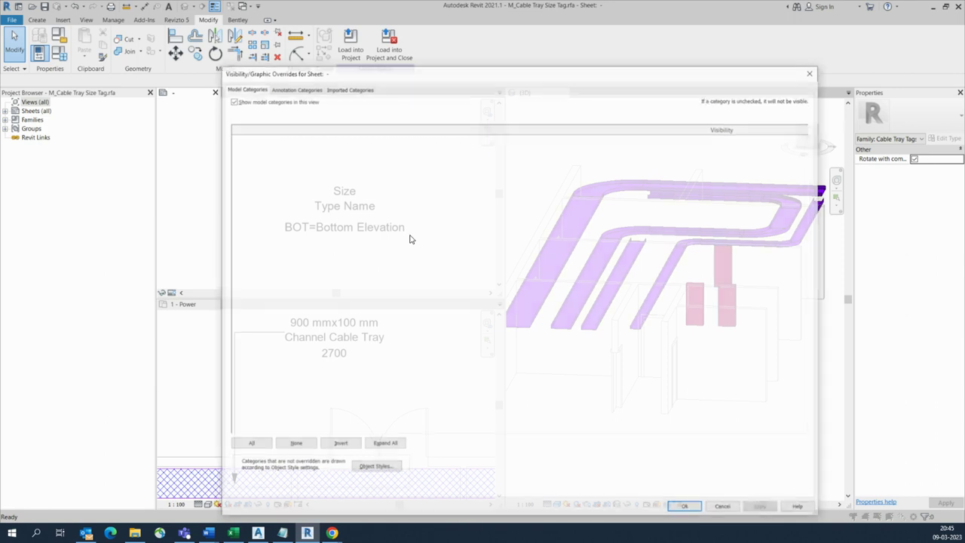
{"action": "left_click", "coordinate": [293, 87]}
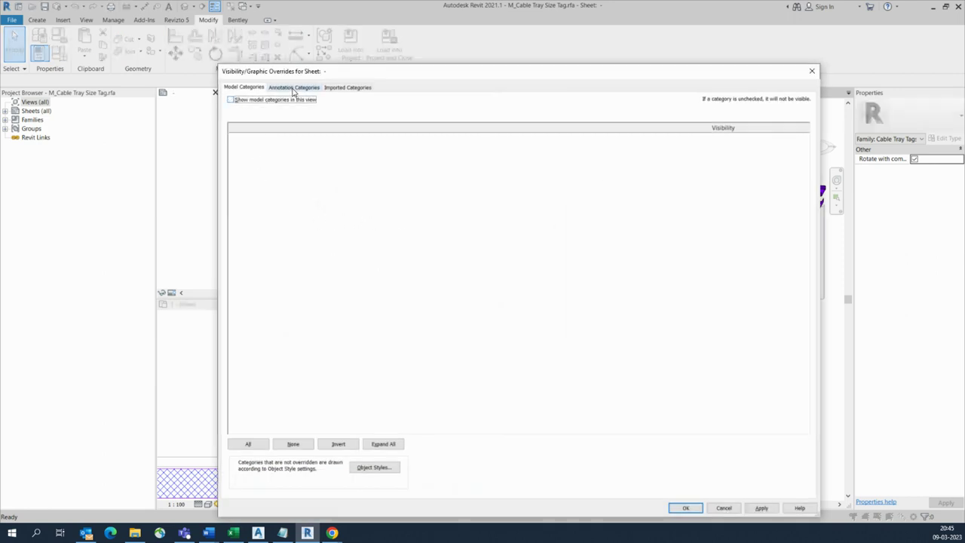
{"action": "left_click", "coordinate": [230, 99]}
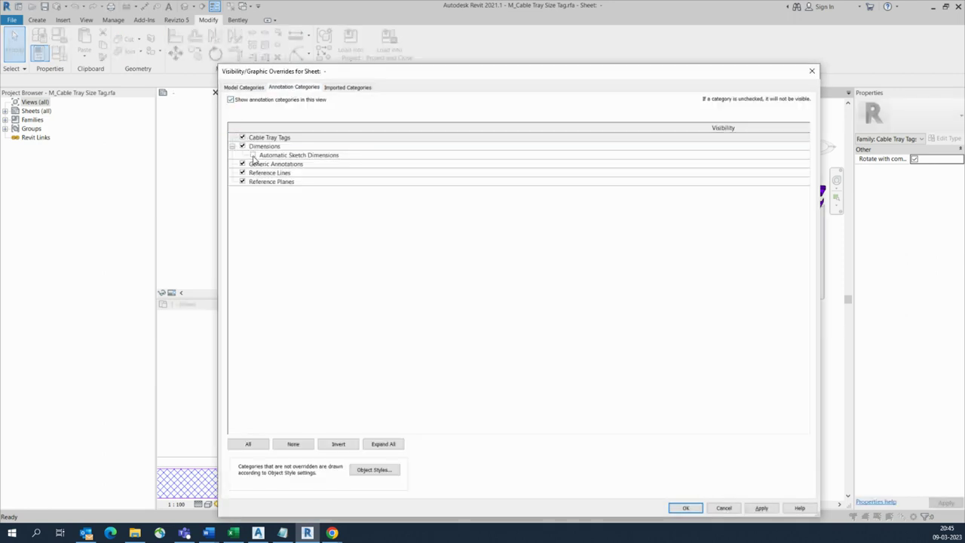
{"action": "left_click", "coordinate": [254, 156]}
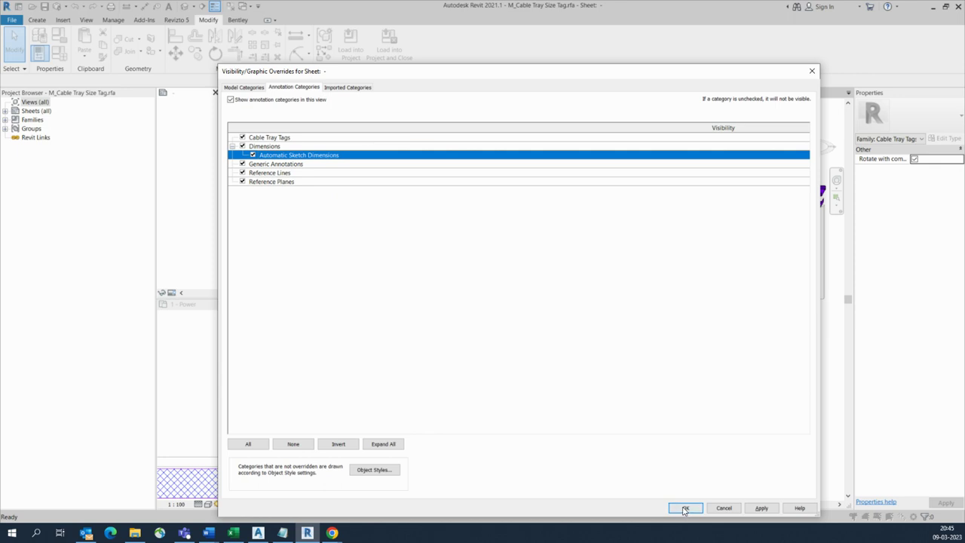
{"action": "left_click", "coordinate": [685, 508]}
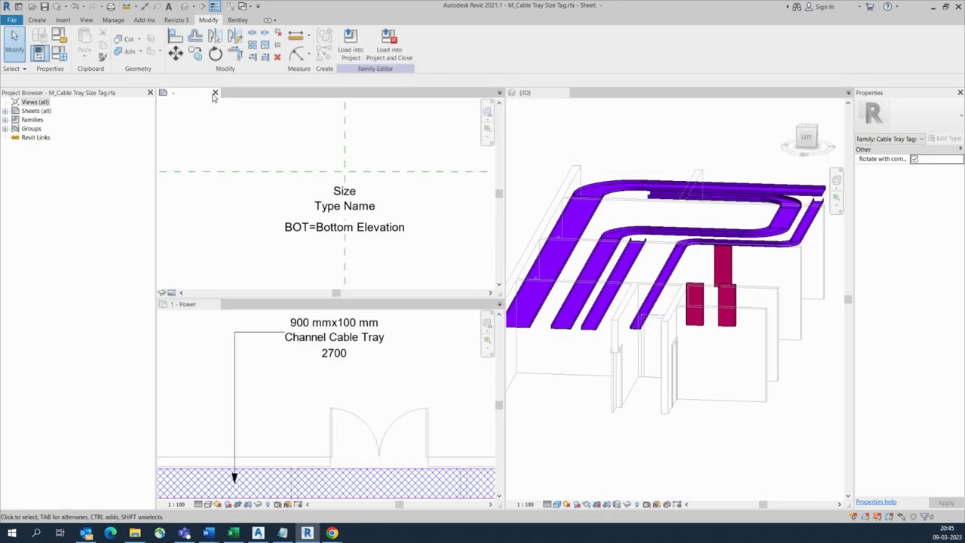
Draw a rectangle of lines boxing the Size, Type Name and BOT labels.
{"action": "left_click", "coordinate": [37, 20]}
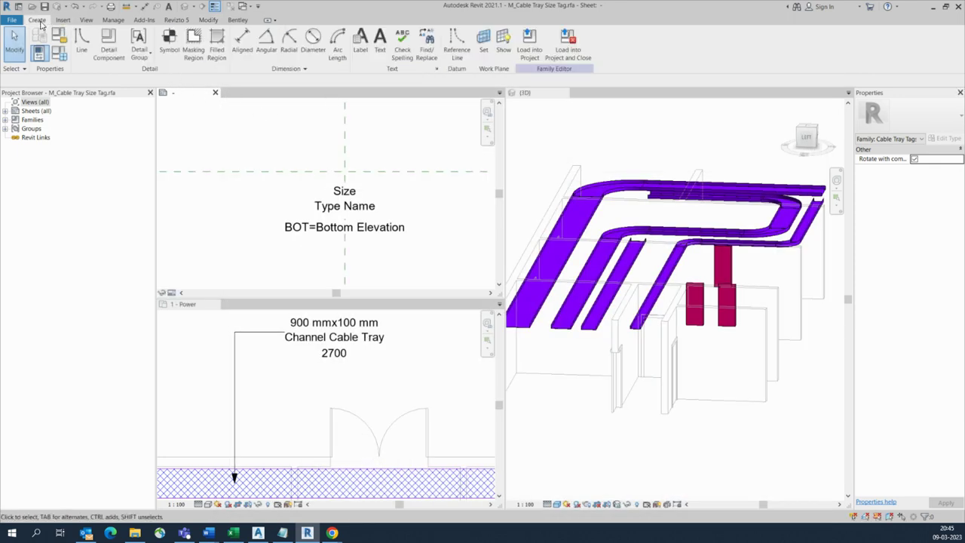
{"action": "left_click", "coordinate": [82, 41]}
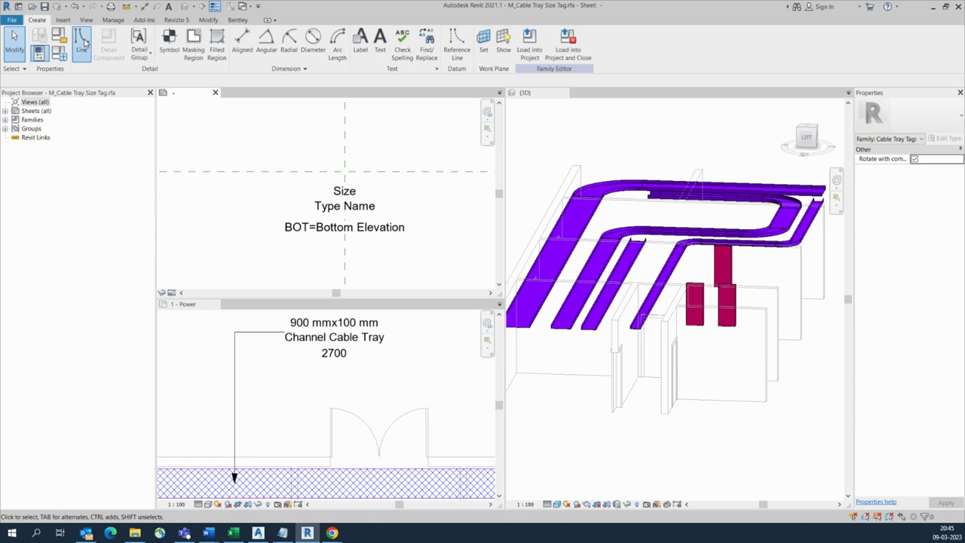
{"action": "left_click", "coordinate": [356, 35]}
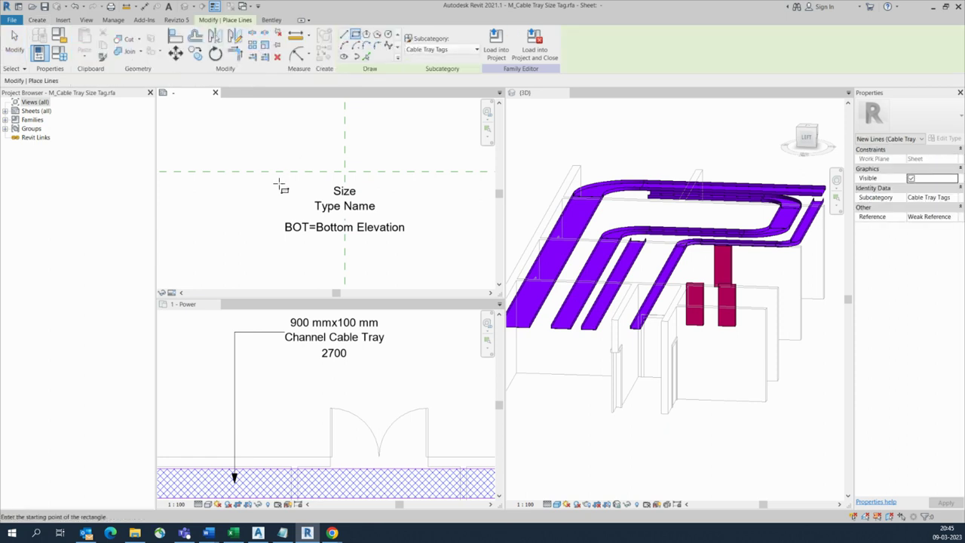
{"action": "left_click", "coordinate": [276, 183]}
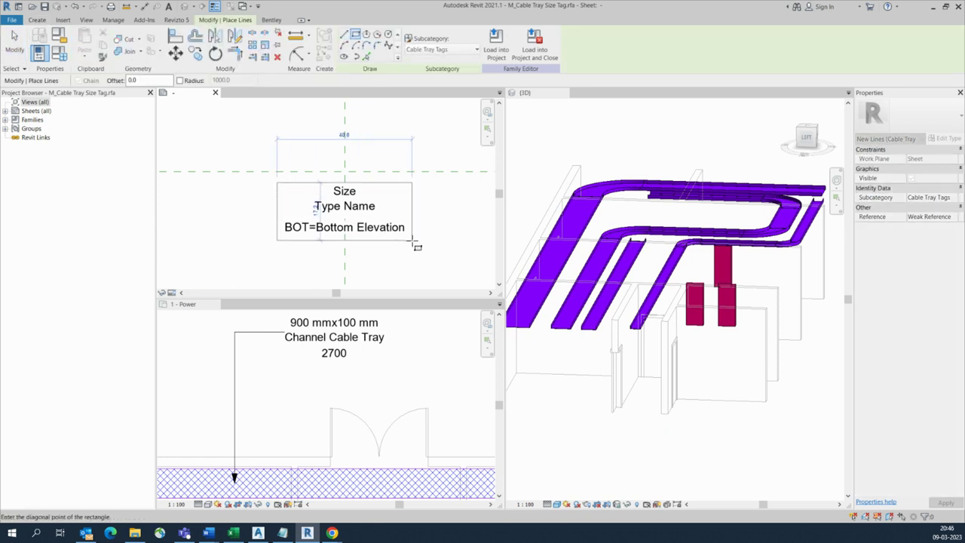
{"action": "left_click", "coordinate": [411, 241]}
Add two horizontal divider lines splitting the box into three rows.
{"action": "left_click", "coordinate": [344, 36]}
{"action": "scroll", "coordinate": [277, 214], "scroll_direction": "up", "scroll_amount": 1}
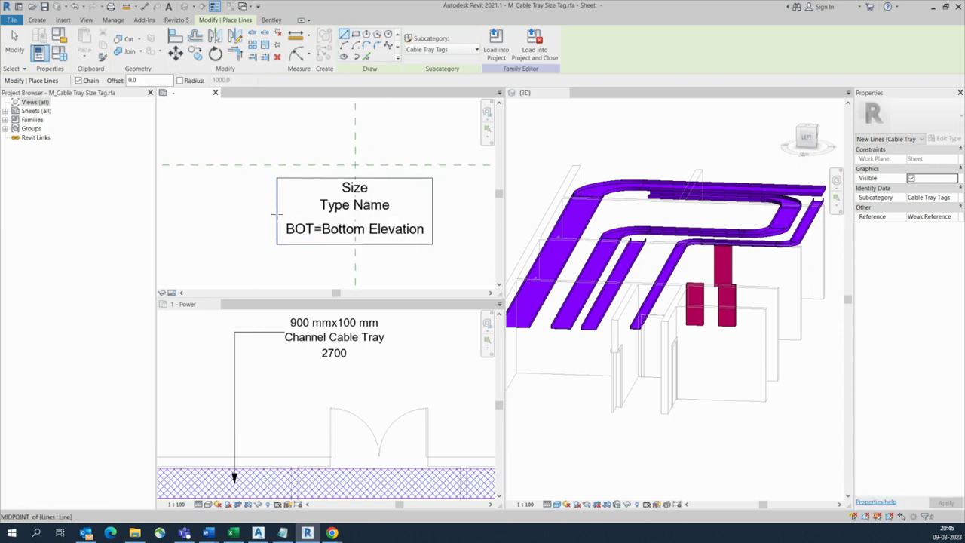
{"action": "left_click", "coordinate": [276, 214]}
{"action": "scroll", "coordinate": [276, 213], "scroll_direction": "up", "scroll_amount": 1}
{"action": "left_click", "coordinate": [455, 211]}
{"action": "key", "text": "Escape"}
{"action": "key", "text": "Escape"}
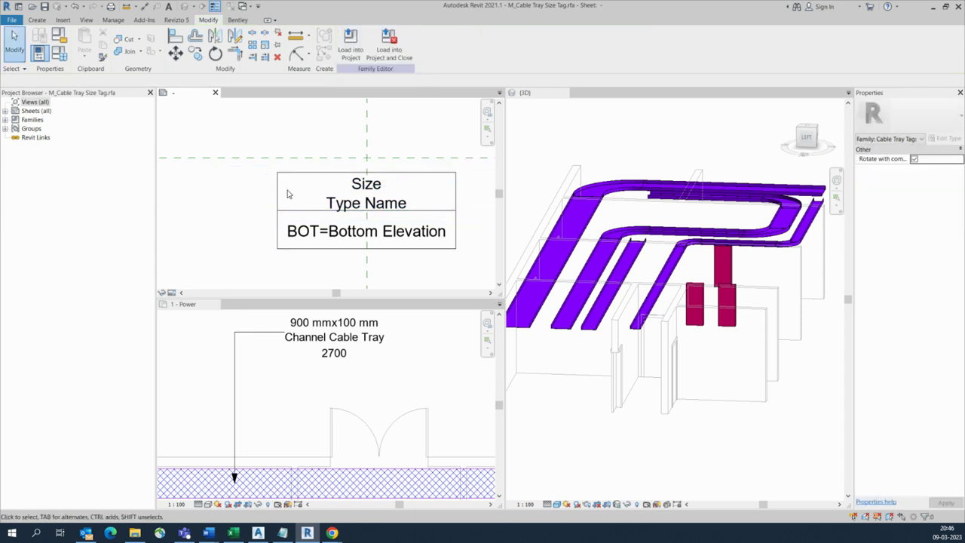
{"action": "left_click", "coordinate": [37, 20]}
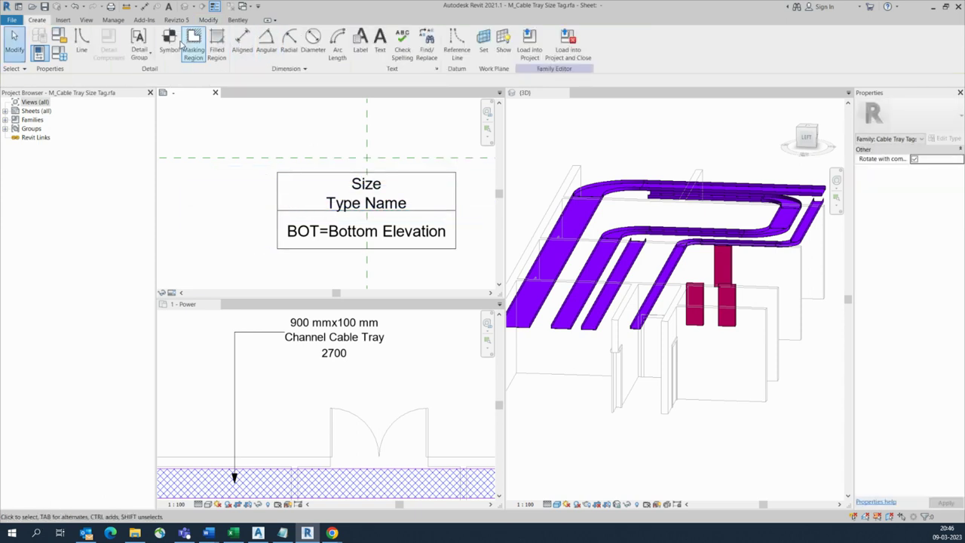
{"action": "left_click", "coordinate": [82, 42]}
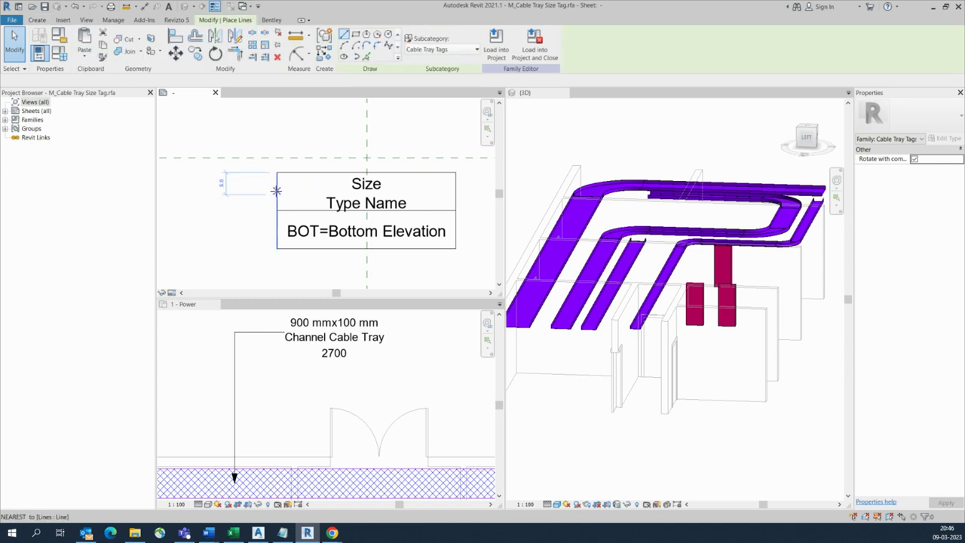
{"action": "left_click", "coordinate": [455, 194]}
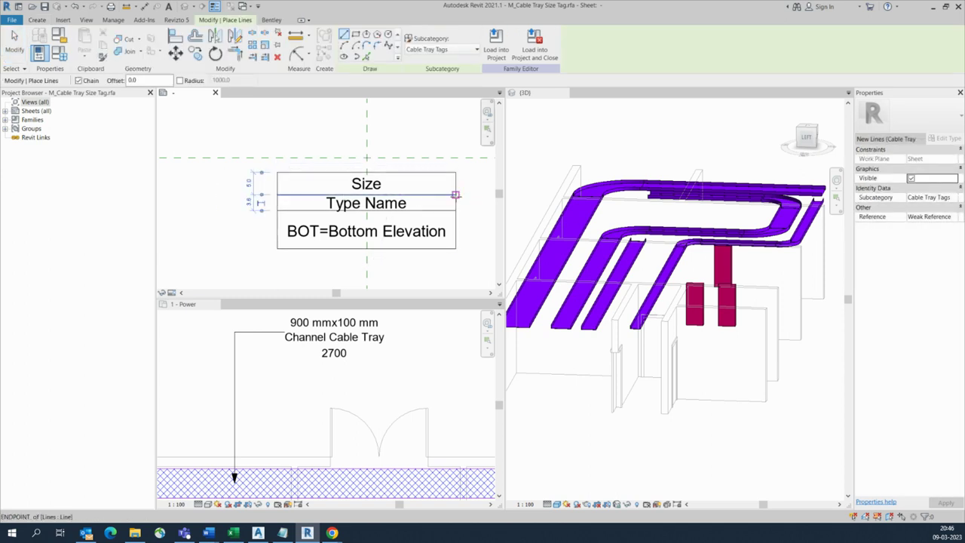
{"action": "key", "text": "Escape"}
{"action": "key", "text": "Escape"}
Nudge the box lines, top line and Size label up to align, then load the tag into the project.
{"action": "left_click_drag", "start_coordinate": [256, 139], "coordinate": [464, 203]}
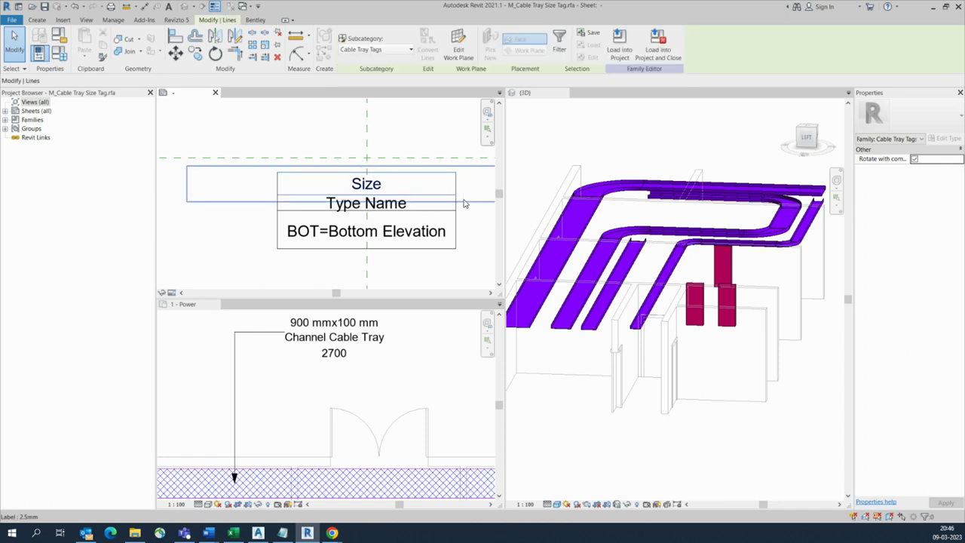
{"action": "key", "text": "Up"}
{"action": "key", "text": "Up"}
{"action": "key", "text": "Up"}
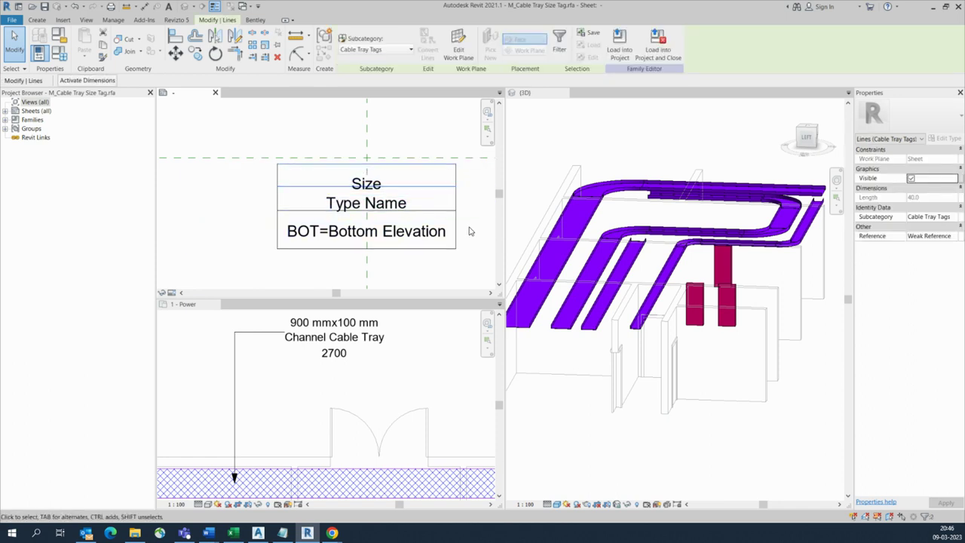
{"action": "left_click", "coordinate": [209, 222]}
{"action": "left_click", "coordinate": [327, 165]}
{"action": "key", "text": "Up"}
{"action": "left_click", "coordinate": [211, 198]}
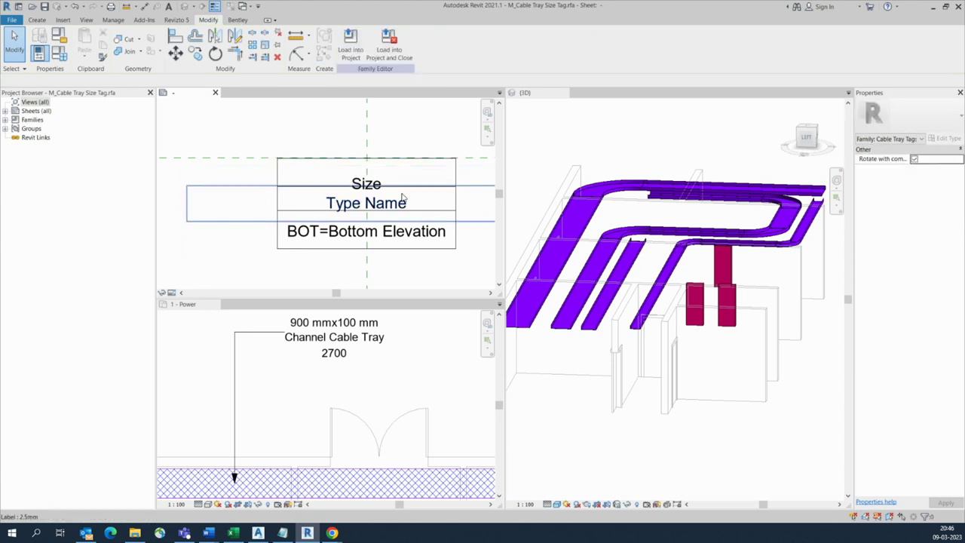
{"action": "left_click", "coordinate": [358, 184]}
{"action": "key", "text": "Up"}
{"action": "key", "text": "Up"}
{"action": "key", "text": "Up"}
{"action": "key", "text": "Up"}
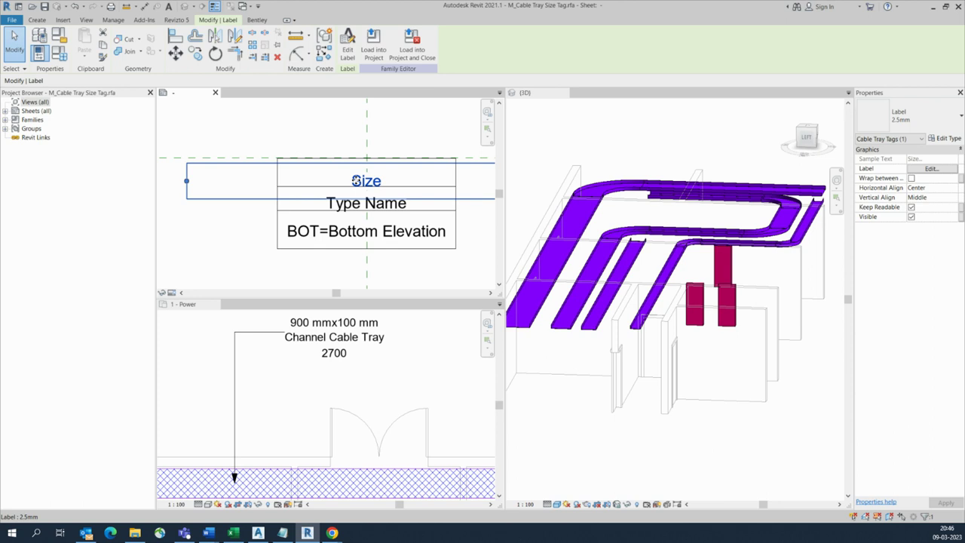
{"action": "left_click", "coordinate": [239, 243]}
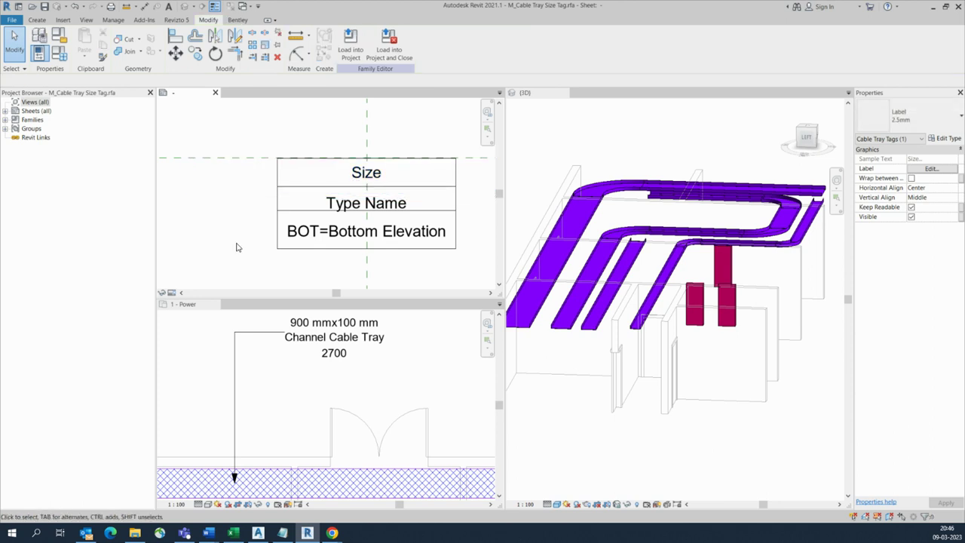
{"action": "left_click", "coordinate": [351, 43]}
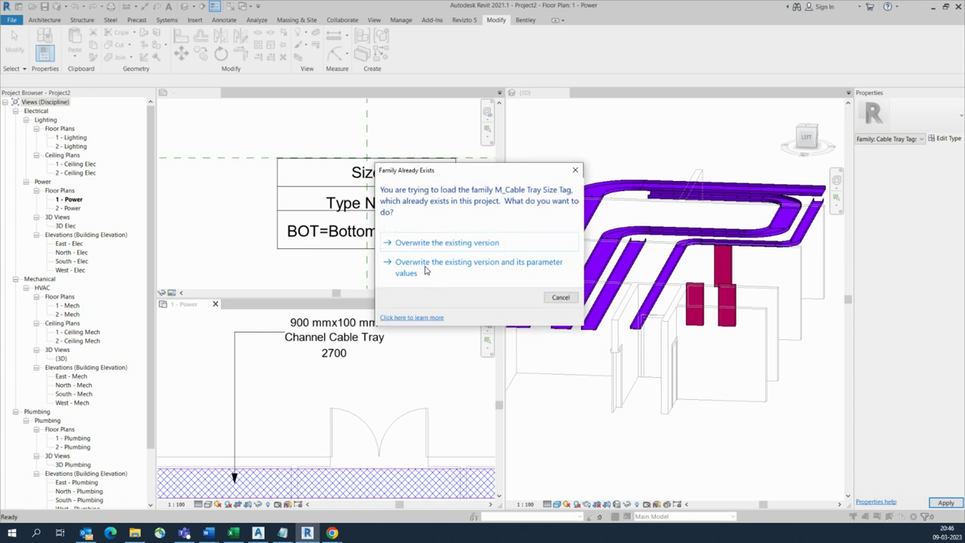
Overwrite the existing tag and its parameter values, then return to the tag family file.
{"action": "left_click", "coordinate": [425, 267]}
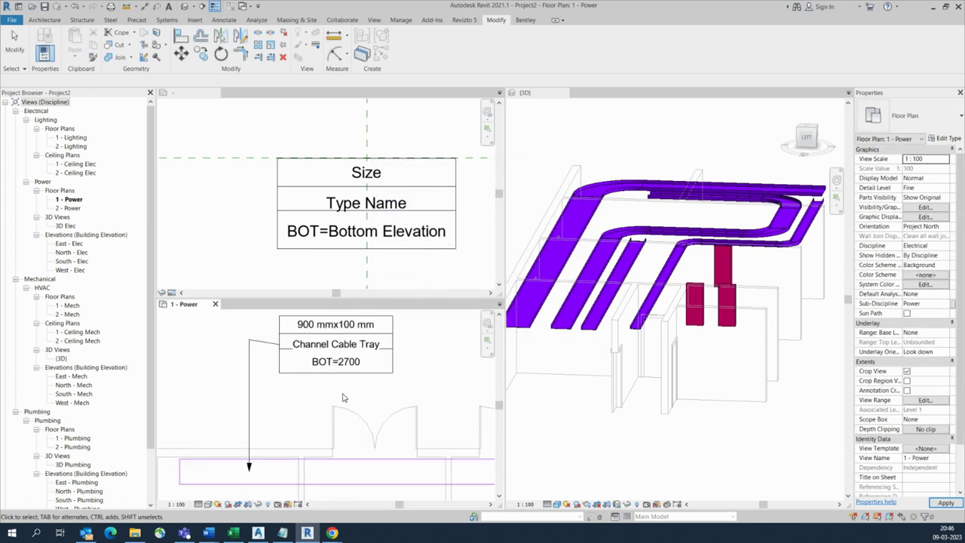
{"action": "left_click", "coordinate": [337, 237]}
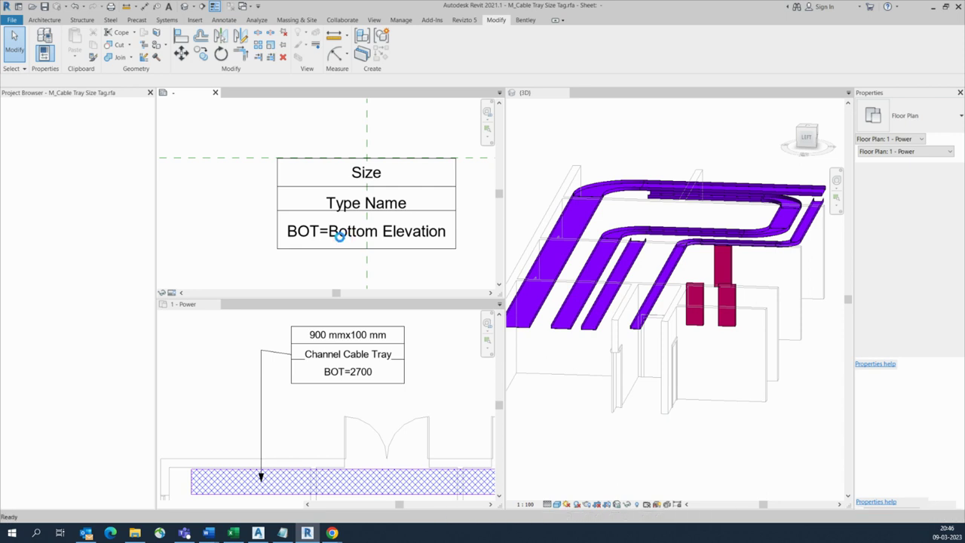
Narrow the BOT=Bottom Elevation label so its text wraps onto two lines.
{"action": "left_click", "coordinate": [332, 240]}
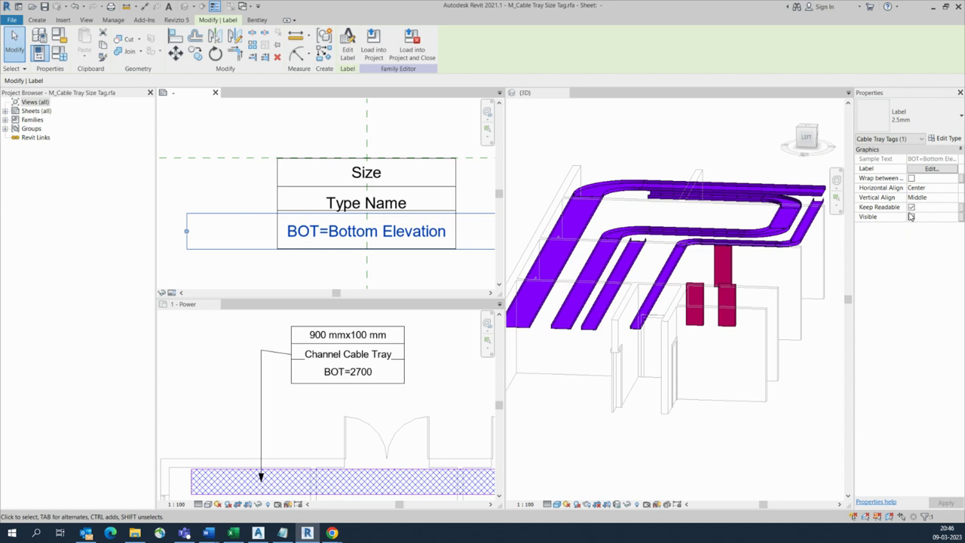
{"action": "left_click", "coordinate": [931, 168]}
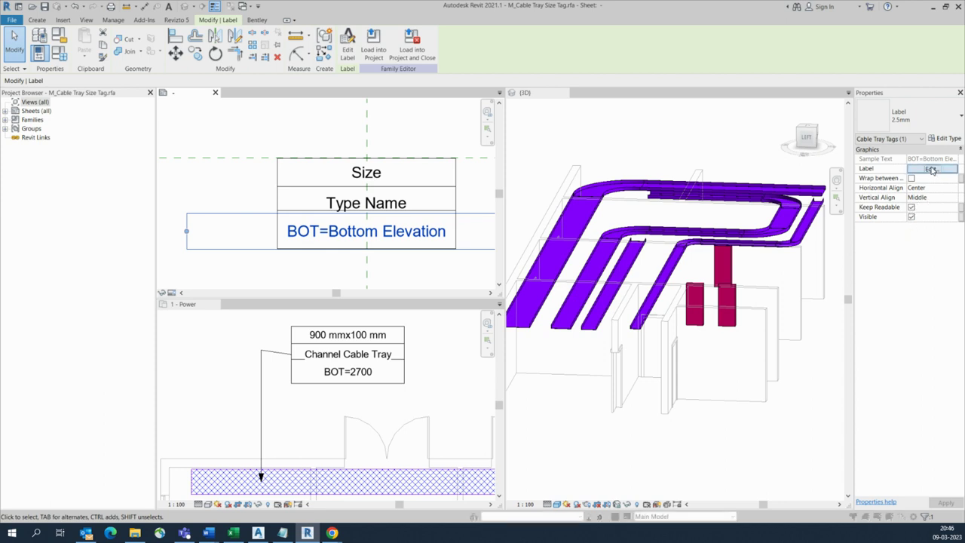
{"action": "left_click", "coordinate": [464, 382]}
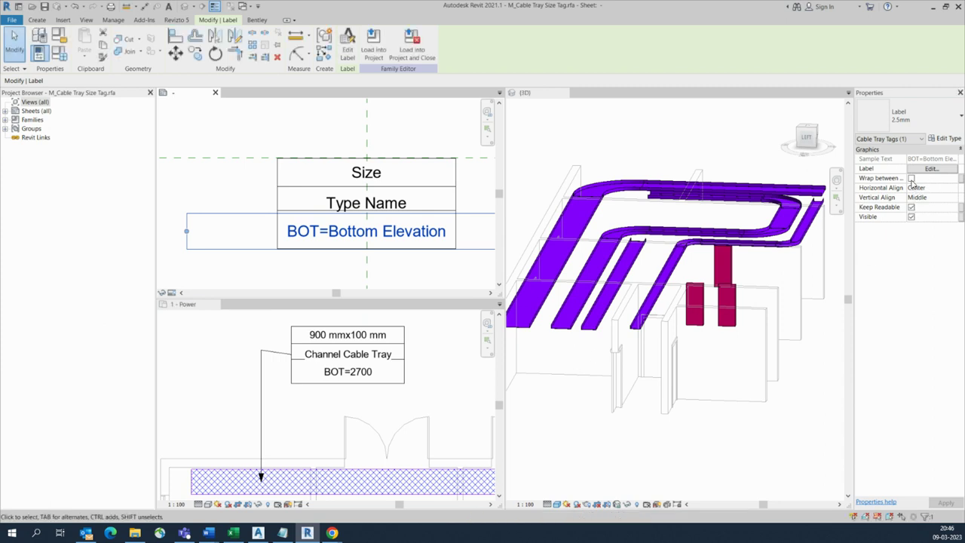
{"action": "left_click", "coordinate": [911, 217]}
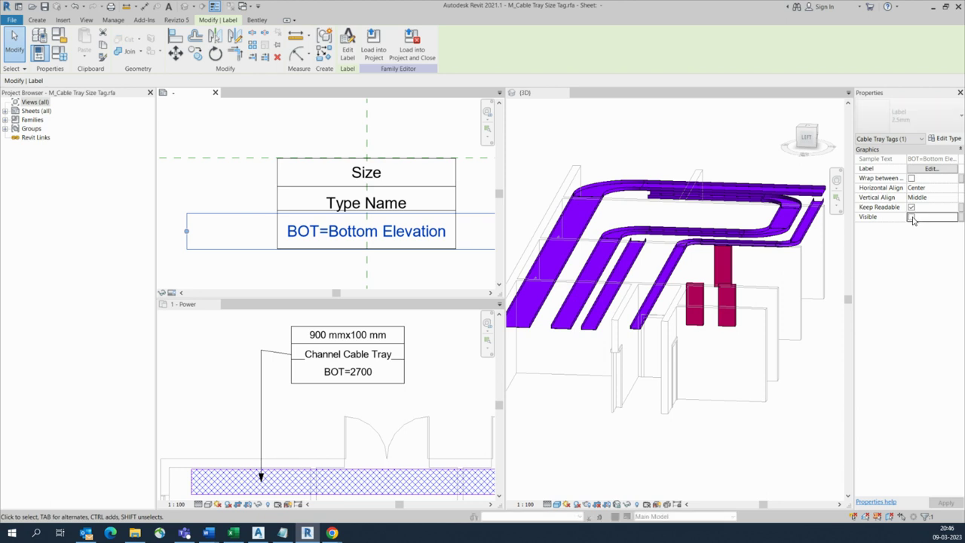
{"action": "left_click_drag", "start_coordinate": [188, 231], "coordinate": [279, 234]}
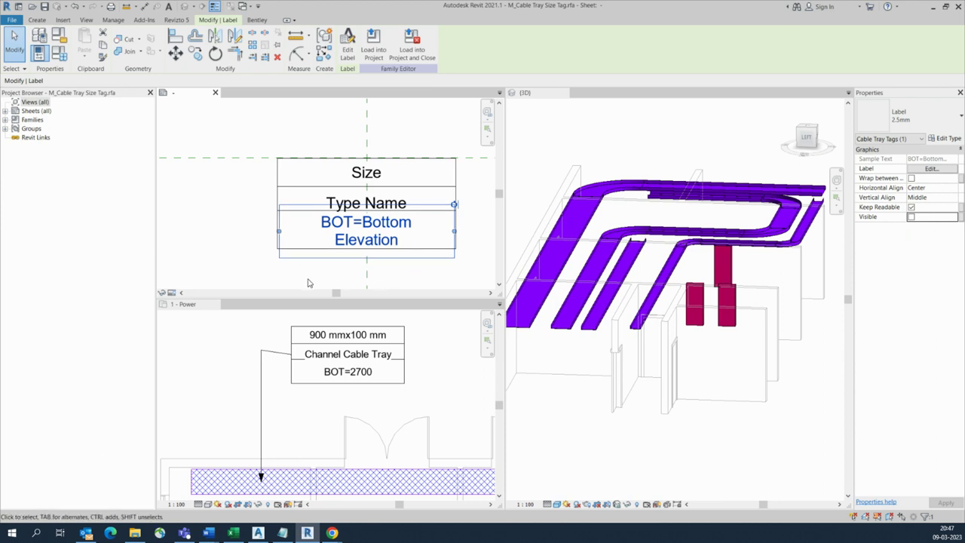
{"action": "left_click", "coordinate": [911, 217]}
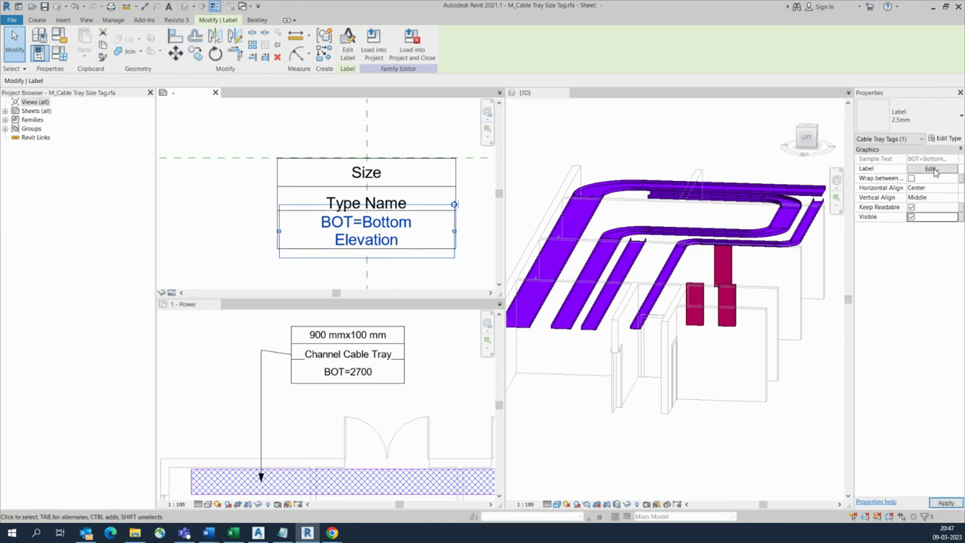
{"action": "left_click", "coordinate": [225, 272]}
Nudge the box lines upward and move the Size label onto its reference line.
{"action": "scroll", "coordinate": [434, 209], "scroll_direction": "up", "scroll_amount": 1}
{"action": "middle_click_drag", "start_coordinate": [434, 209], "coordinate": [422, 252]}
{"action": "scroll", "coordinate": [220, 177], "scroll_direction": "down", "scroll_amount": 1}
{"action": "left_click_drag", "start_coordinate": [205, 166], "coordinate": [422, 251]}
{"action": "key", "text": "Up"}
{"action": "key", "text": "Up"}
{"action": "key", "text": "Up"}
{"action": "key", "text": "Up"}
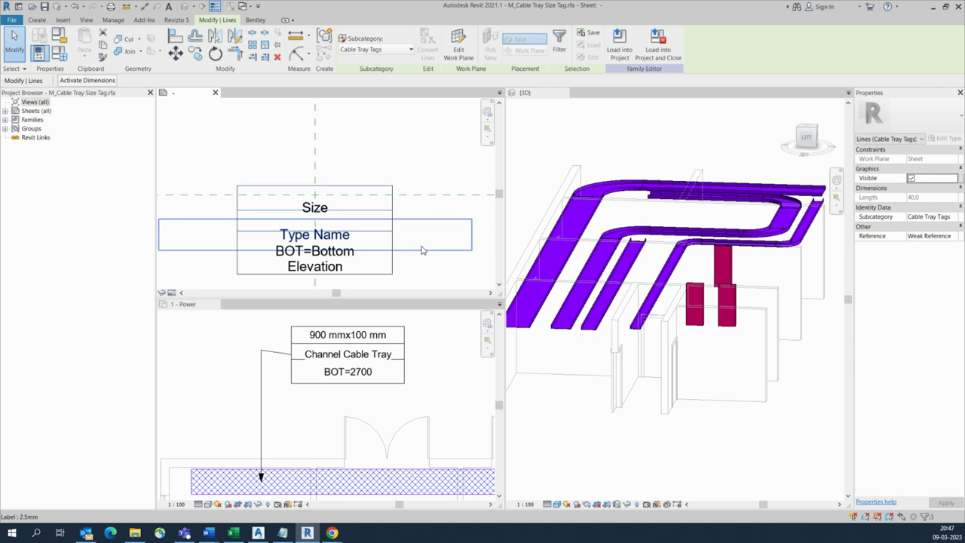
{"action": "left_click", "coordinate": [432, 285]}
{"action": "scroll", "coordinate": [319, 234], "scroll_direction": "up", "scroll_amount": 1}
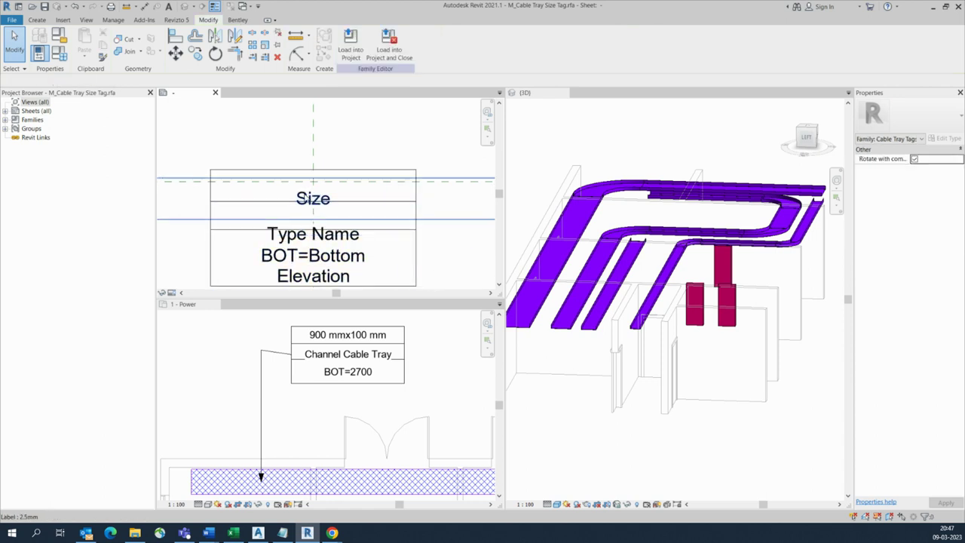
{"action": "left_click", "coordinate": [301, 197]}
{"action": "key", "text": "Up"}
{"action": "key", "text": "Up"}
{"action": "key", "text": "Up"}
{"action": "key", "text": "Up"}
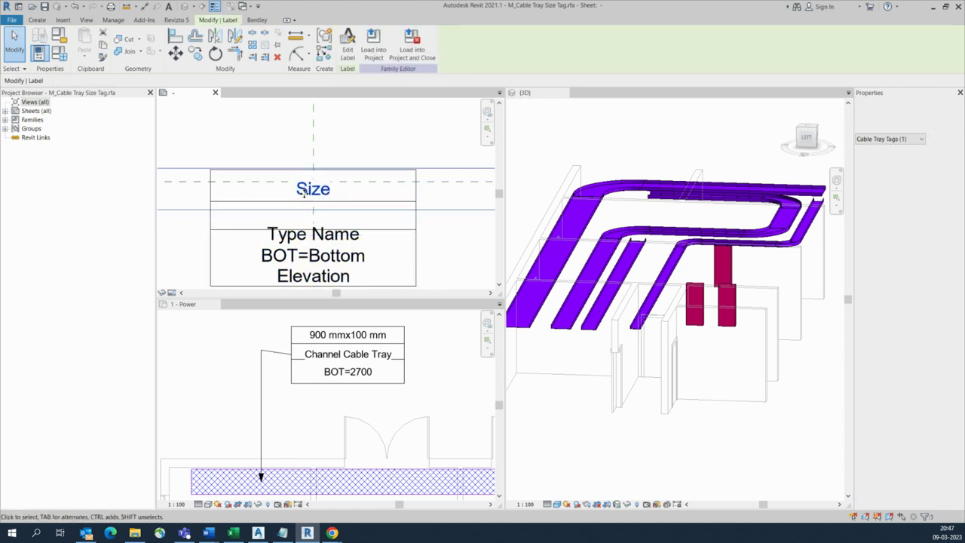
{"action": "key", "text": "Up"}
Nudge Type Name up to centre it in the middle row and load the tag into the project.
{"action": "left_click", "coordinate": [456, 255]}
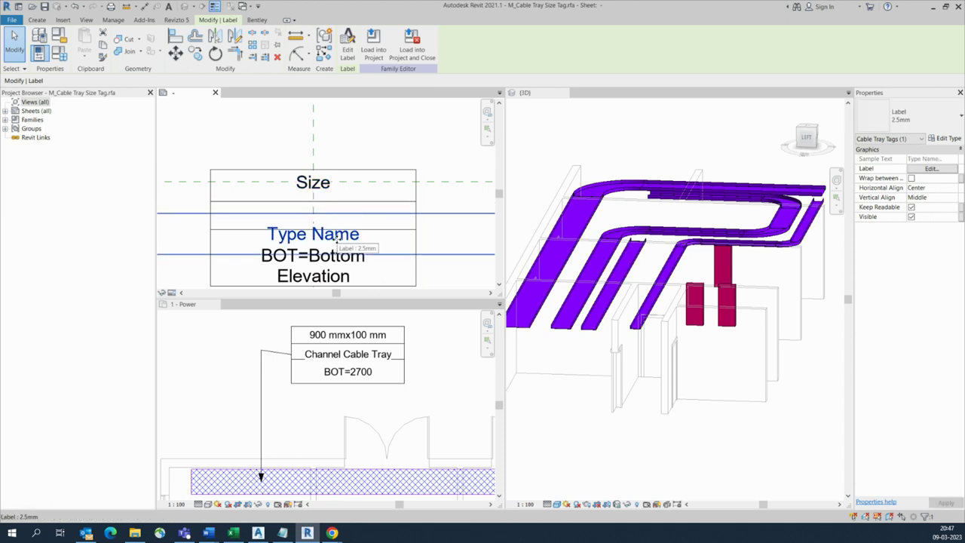
{"action": "key", "text": "Escape"}
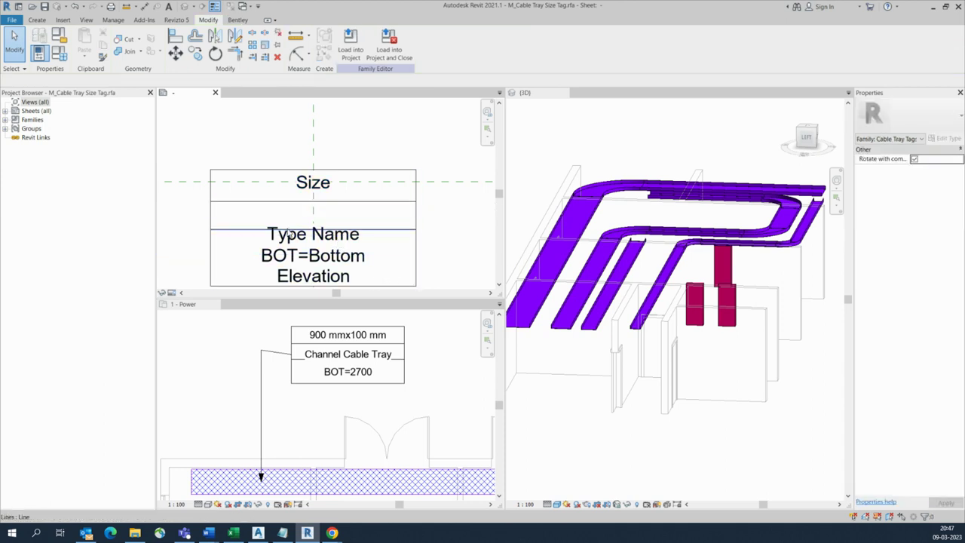
{"action": "scroll", "coordinate": [290, 239], "scroll_direction": "up", "scroll_amount": 1}
{"action": "left_click", "coordinate": [292, 239]}
{"action": "key", "text": "Up"}
{"action": "key", "text": "Up"}
{"action": "key", "text": "Up"}
{"action": "key", "text": "Up"}
{"action": "key", "text": "Up"}
{"action": "key", "text": "Up"}
{"action": "key", "text": "Up"}
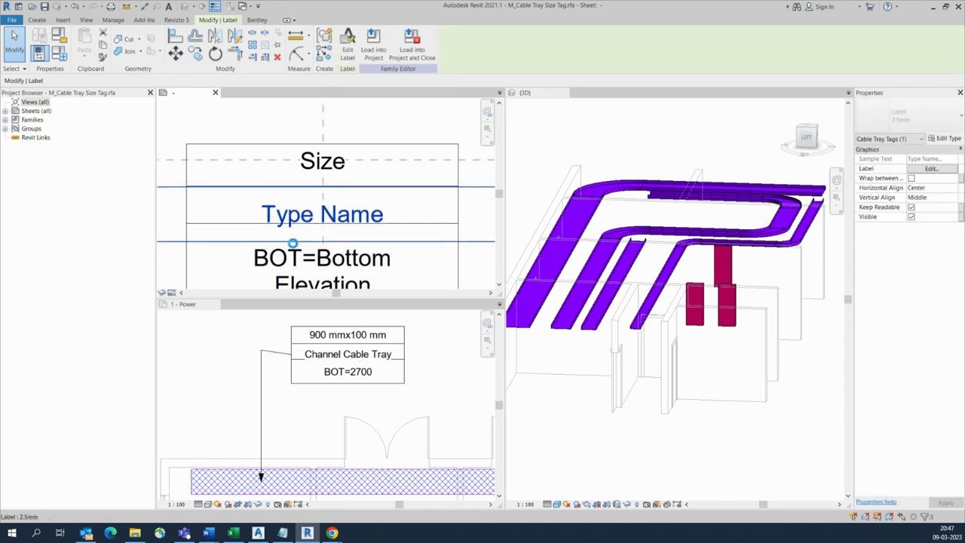
{"action": "scroll", "coordinate": [294, 248], "scroll_direction": "down", "scroll_amount": 1}
{"action": "left_click", "coordinate": [373, 47]}
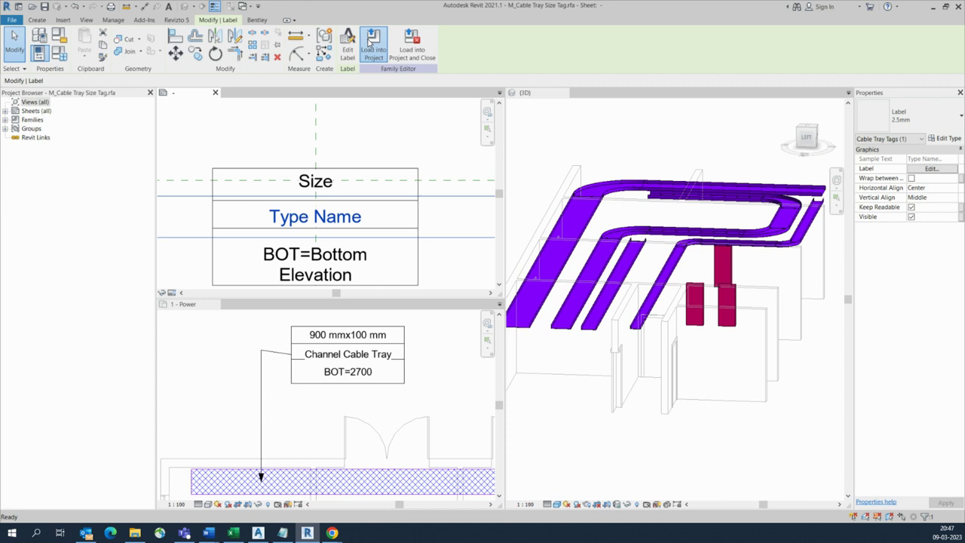
Overwrite the existing tag and reposition the placed cable tray tag in 1 - Power.
{"action": "left_click", "coordinate": [438, 270]}
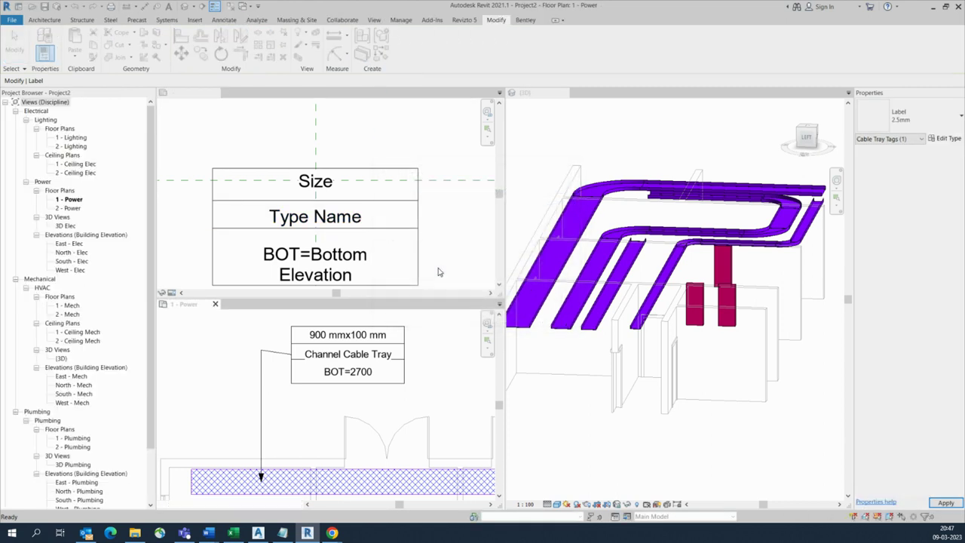
{"action": "left_click", "coordinate": [276, 357]}
{"action": "left_click_drag", "start_coordinate": [276, 358], "coordinate": [277, 354]}
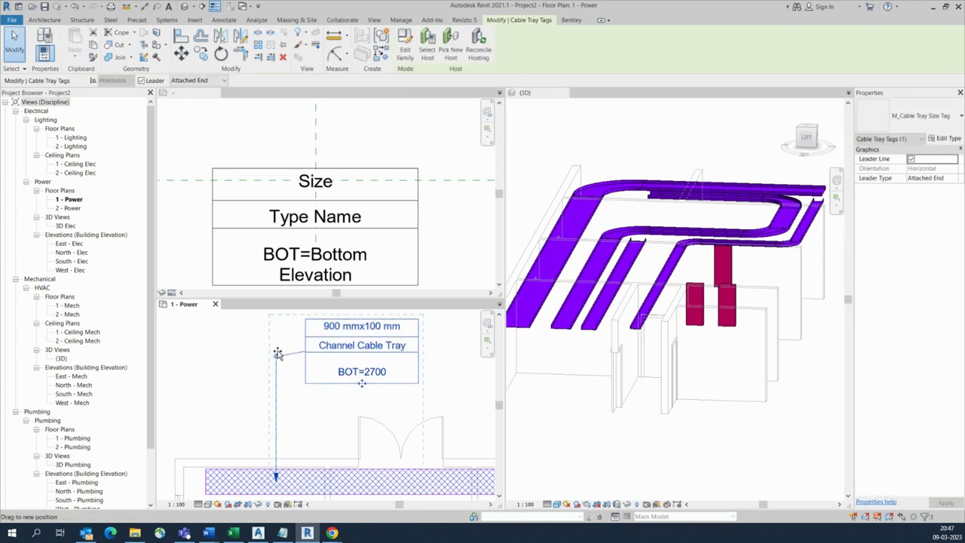
{"action": "left_click", "coordinate": [256, 359]}
{"action": "scroll", "coordinate": [255, 359], "scroll_direction": "down", "scroll_amount": 5}
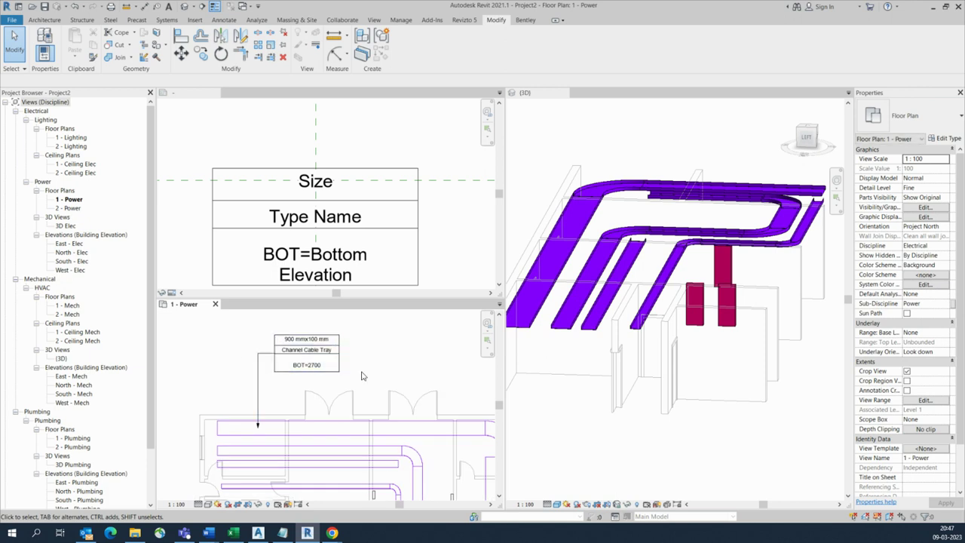
Return to the M_Cable Tray Size Tag family view.
{"action": "left_click", "coordinate": [413, 263]}
{"action": "scroll", "coordinate": [413, 263], "scroll_direction": "down", "scroll_amount": 2}
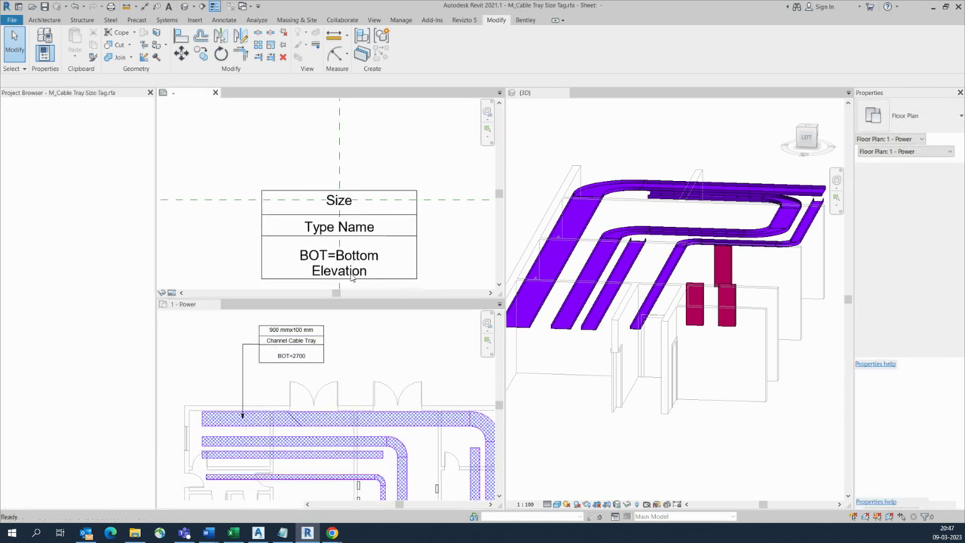
{"action": "scroll", "coordinate": [362, 269], "scroll_direction": "up", "scroll_amount": 1}
{"action": "scroll", "coordinate": [317, 260], "scroll_direction": "down", "scroll_amount": 2}
Widen the BOT=Bottom Elevation label so it fits on one line.
{"action": "left_click", "coordinate": [314, 260]}
{"action": "left_click_drag", "start_coordinate": [365, 260], "coordinate": [415, 263]}
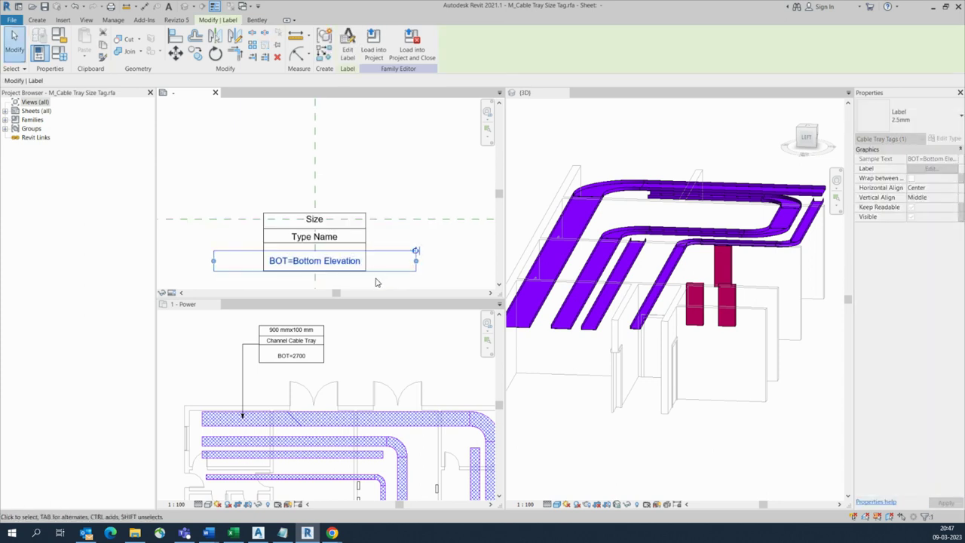
{"action": "scroll", "coordinate": [278, 262], "scroll_direction": "up", "scroll_amount": 1}
{"action": "left_click", "coordinate": [186, 248]}
Nudge the BOT row and its box line upward, then load the tag into the project.
{"action": "left_click_drag", "start_coordinate": [183, 245], "coordinate": [402, 289]}
{"action": "left_click", "coordinate": [369, 269]}
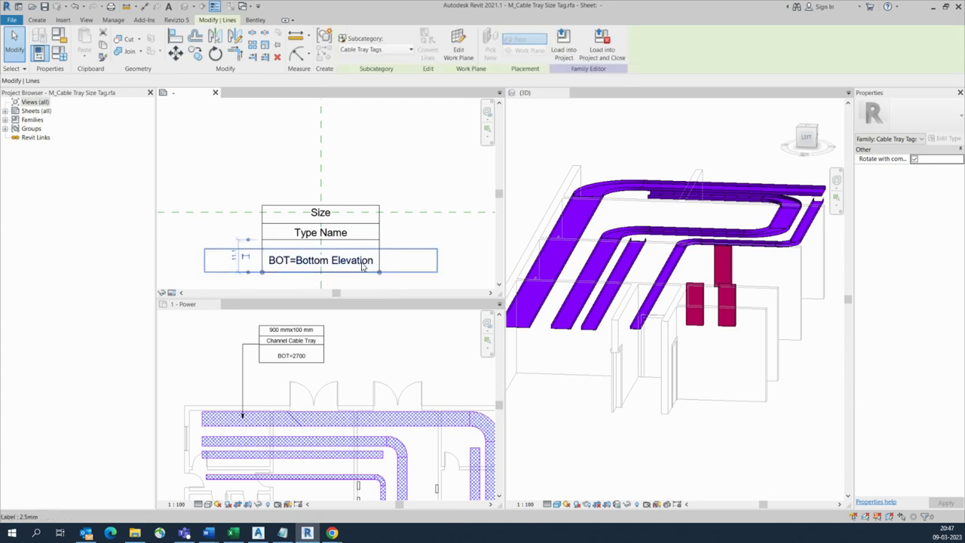
{"action": "left_click", "coordinate": [404, 288], "text": "ctrl"}
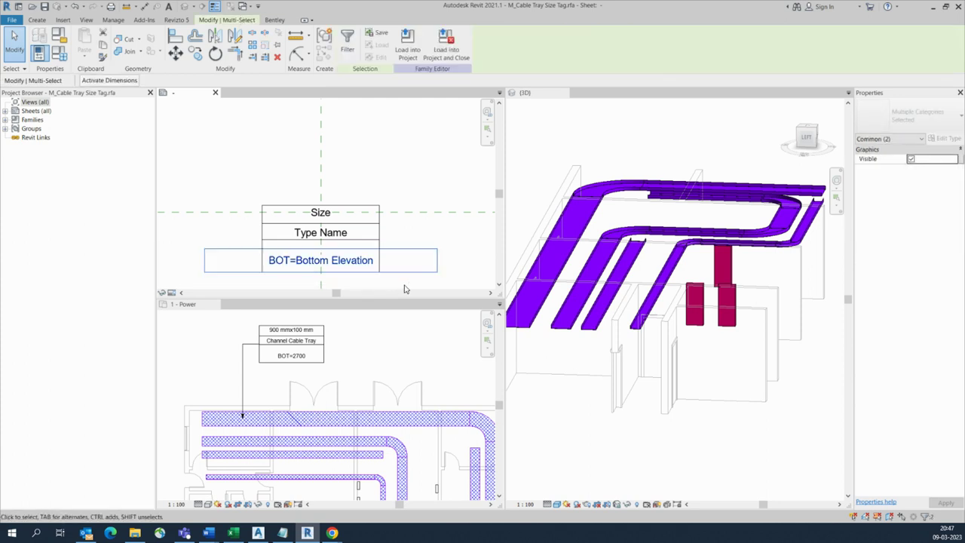
{"action": "key", "text": "Up"}
{"action": "key", "text": "Up"}
{"action": "key", "text": "Escape"}
{"action": "left_click", "coordinate": [350, 42]}
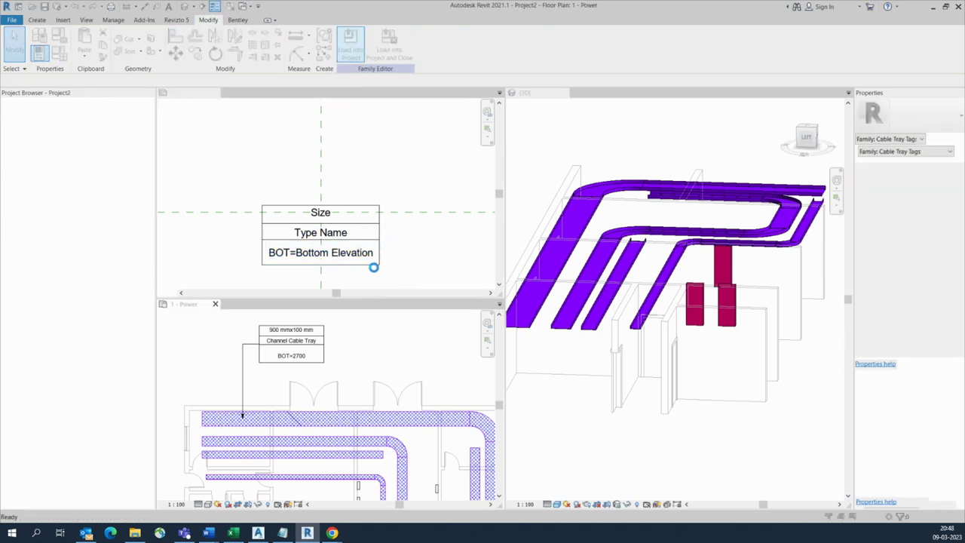
Overwrite the project's existing tag family, then close the M_Cable Tray Size Tag family document.
{"action": "left_click", "coordinate": [443, 271]}
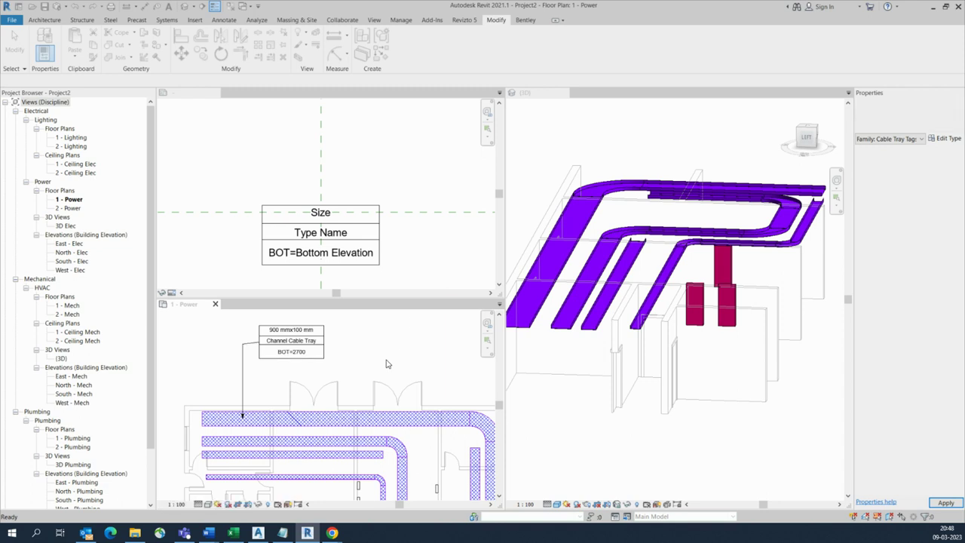
{"action": "scroll", "coordinate": [242, 347], "scroll_direction": "up", "scroll_amount": 2}
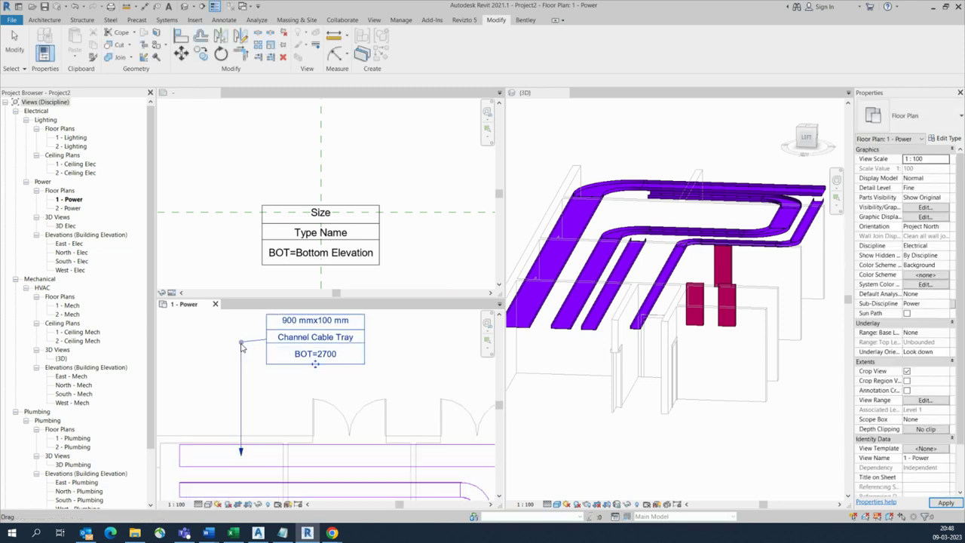
{"action": "left_click", "coordinate": [201, 359]}
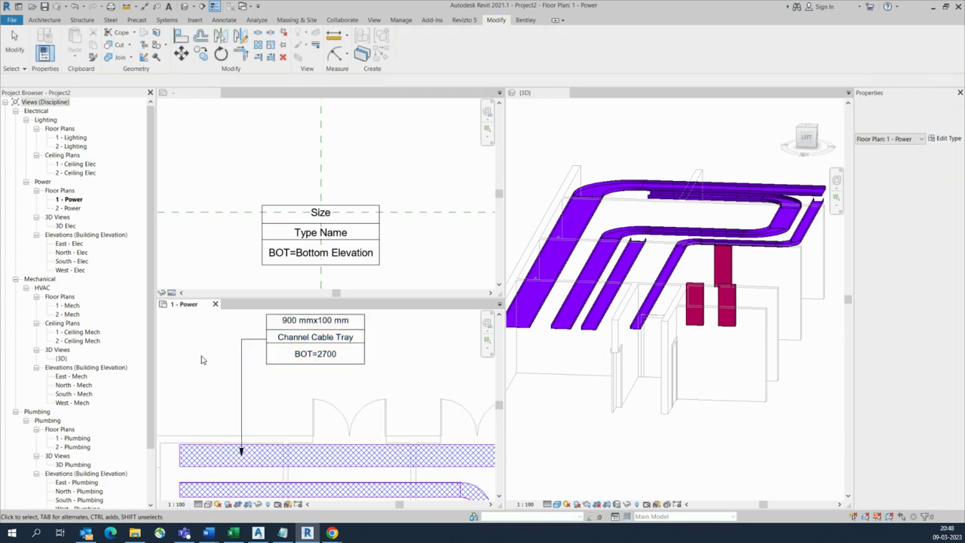
{"action": "scroll", "coordinate": [201, 359], "scroll_direction": "down", "scroll_amount": 3}
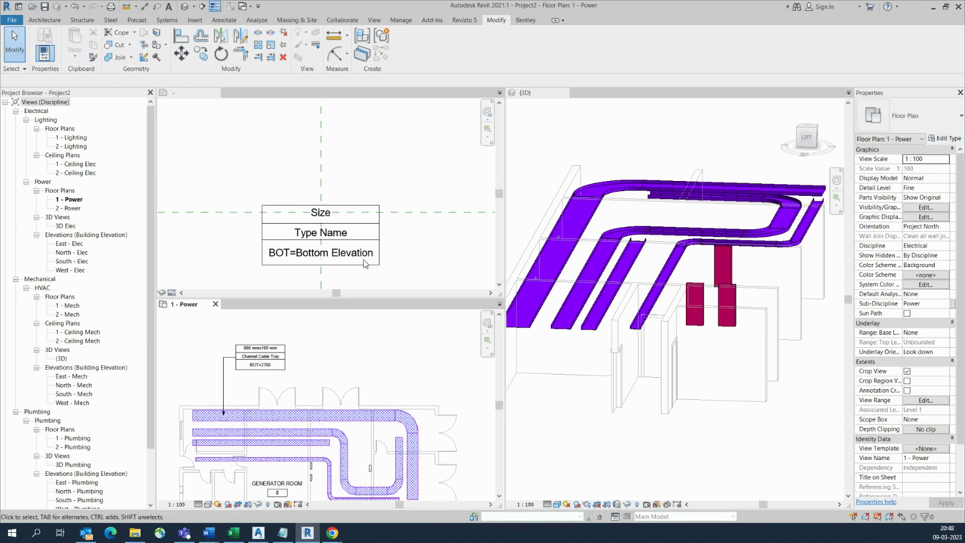
{"action": "left_click", "coordinate": [306, 221]}
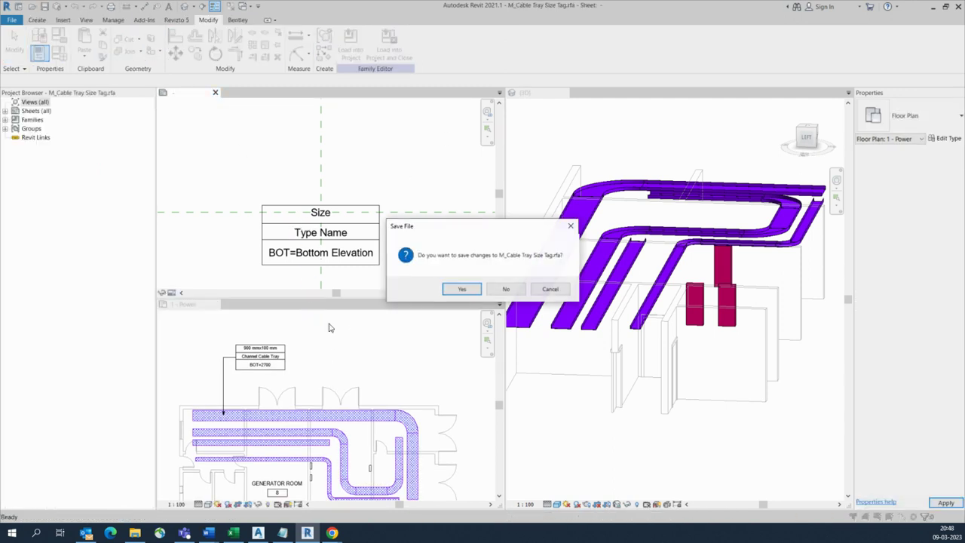
{"action": "left_click", "coordinate": [502, 290]}
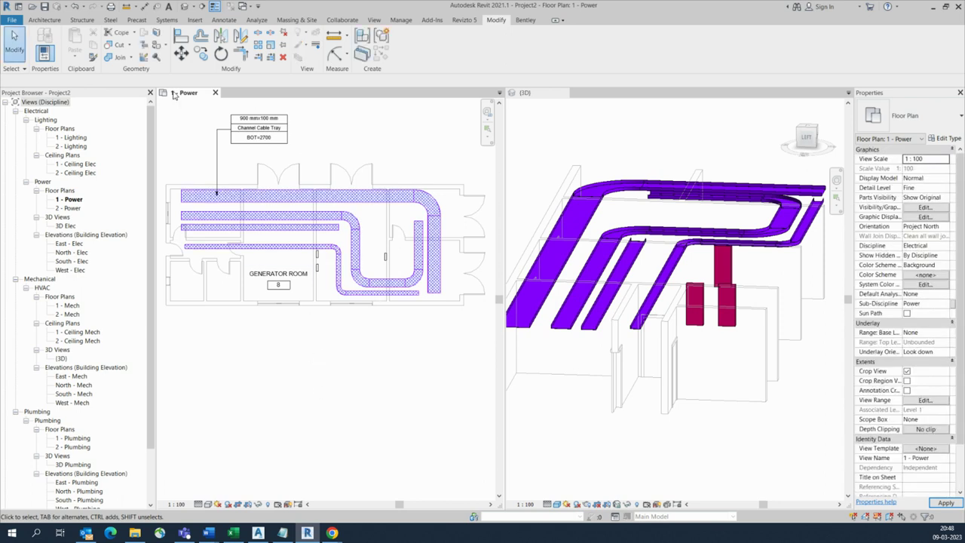
With TG, tag the 600 mm, lower 300 mm and curved trays, moving tags outside the plan.
{"action": "key", "text": "t"}
{"action": "key", "text": "g"}
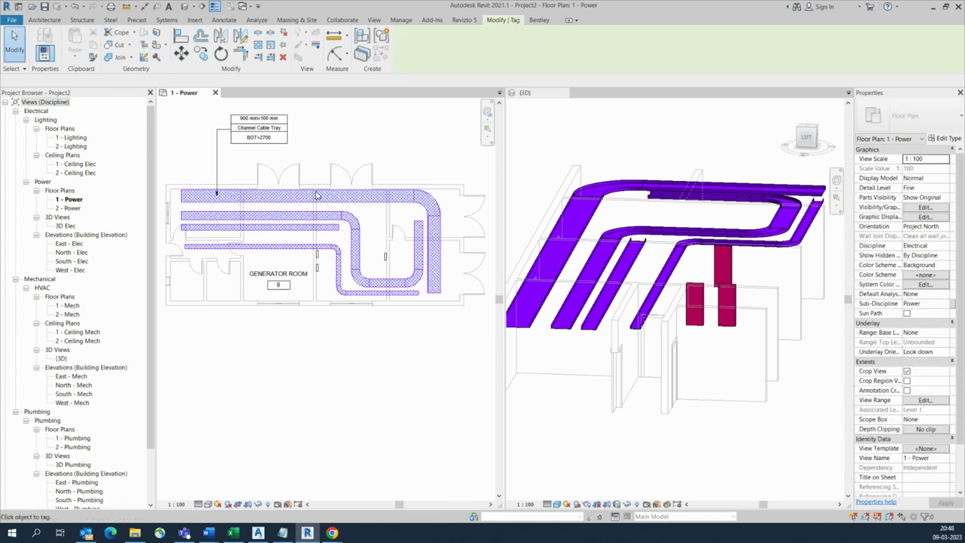
{"action": "left_click", "coordinate": [299, 215]}
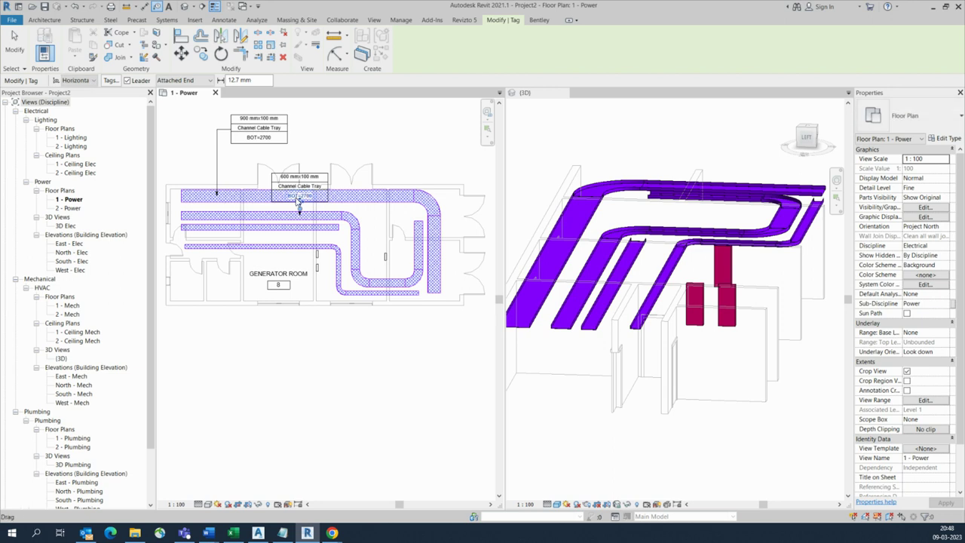
{"action": "left_click_drag", "start_coordinate": [346, 135], "coordinate": [325, 134]}
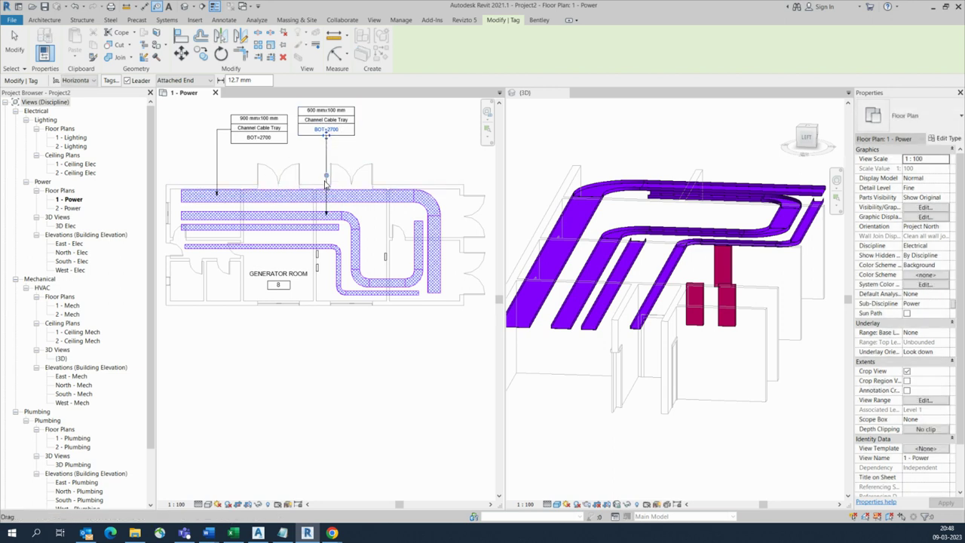
{"action": "left_click", "coordinate": [253, 290]}
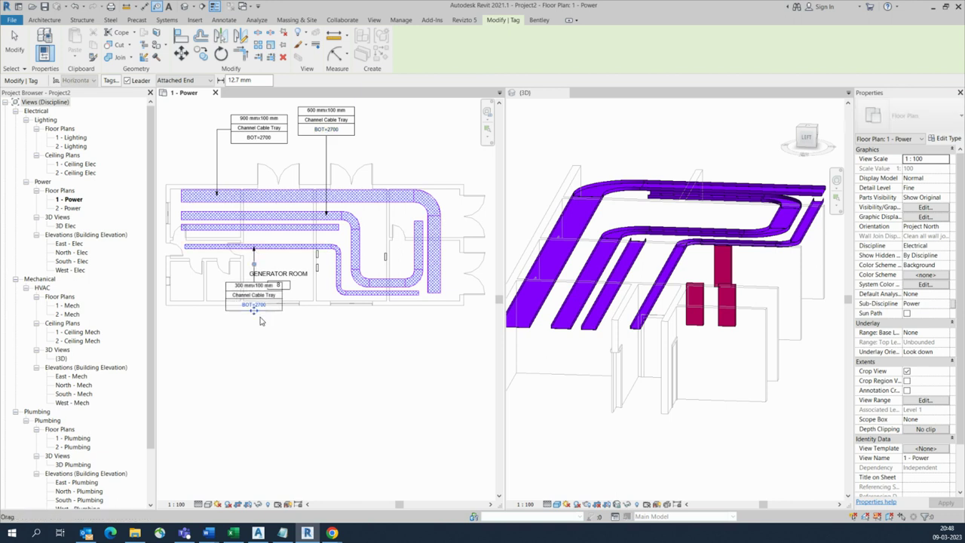
{"action": "left_click_drag", "start_coordinate": [254, 311], "coordinate": [254, 340]}
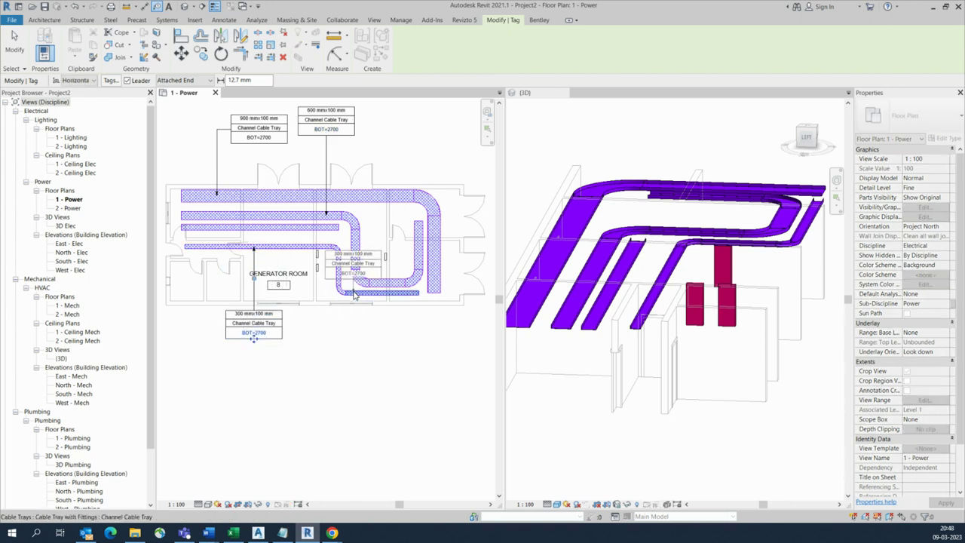
{"action": "left_click", "coordinate": [354, 293]}
{"action": "left_click_drag", "start_coordinate": [354, 293], "coordinate": [353, 283]}
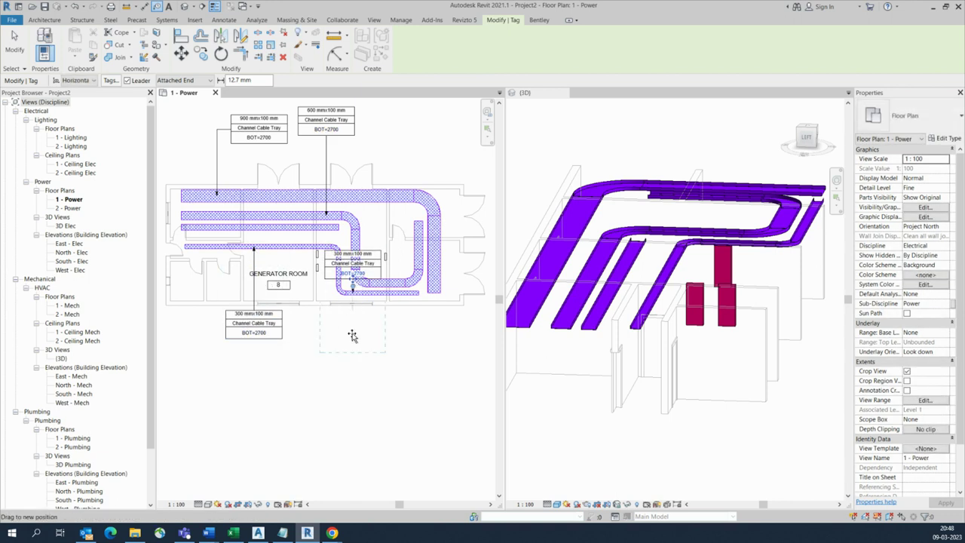
{"action": "left_click_drag", "start_coordinate": [352, 335], "coordinate": [367, 336]}
Tag the 900 mm tray and place its tag horizontally below the tray.
{"action": "middle_click_drag", "start_coordinate": [422, 335], "coordinate": [362, 349]}
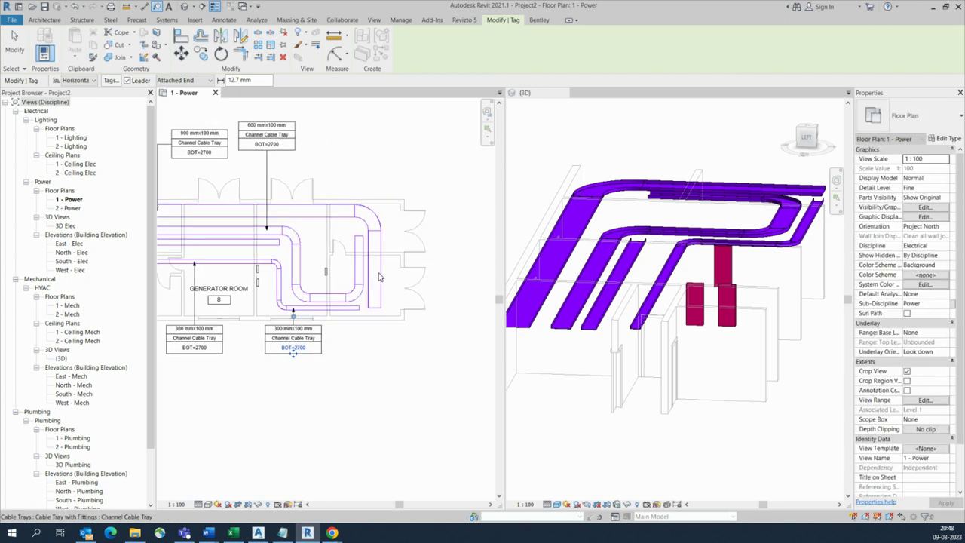
{"action": "key", "text": "space"}
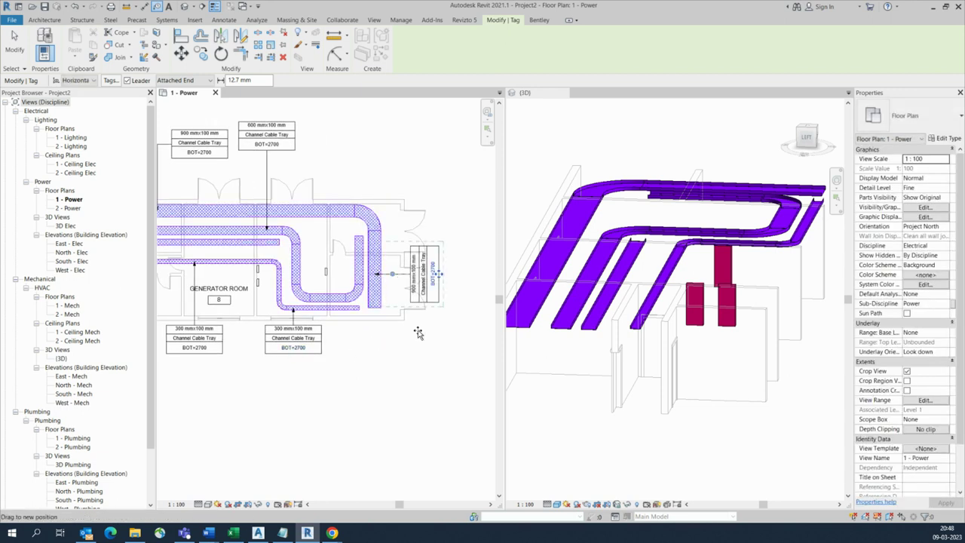
{"action": "left_click_drag", "start_coordinate": [397, 294], "coordinate": [382, 320]}
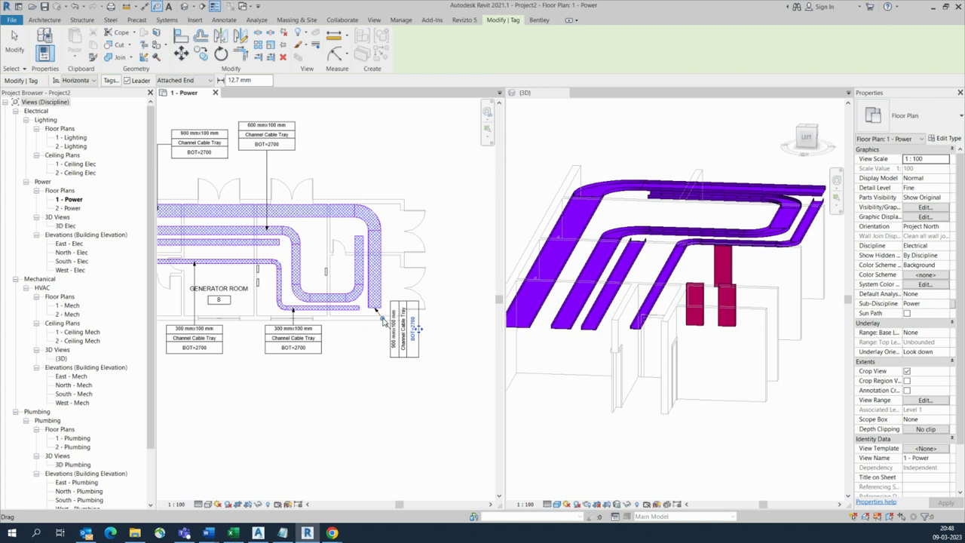
{"action": "left_click_drag", "start_coordinate": [417, 276], "coordinate": [398, 343]}
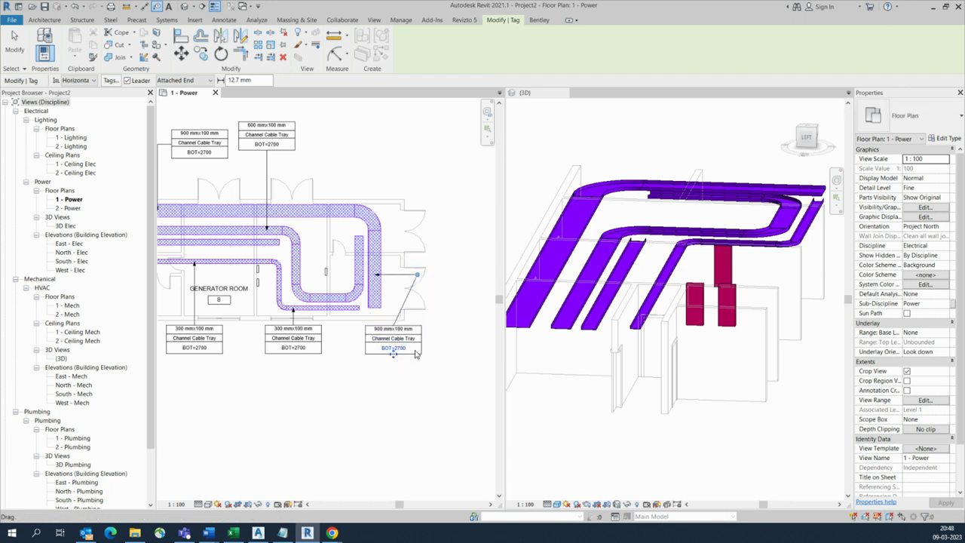
{"action": "mouse_move", "coordinate": [417, 275]}
{"action": "left_mouse_down"}
{"action": "mouse_move", "coordinate": [446, 272]}
{"action": "mouse_move", "coordinate": [432, 266]}
{"action": "left_mouse_up"}
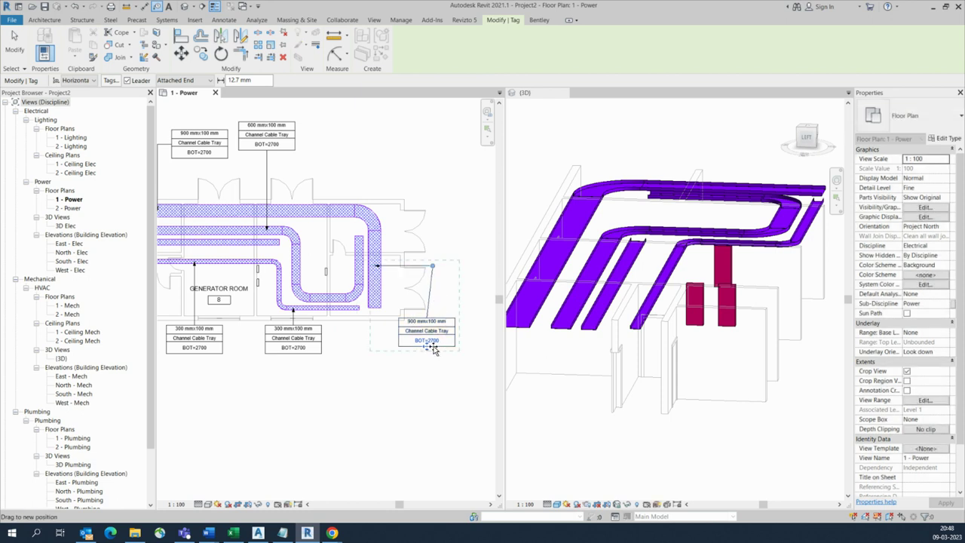
{"action": "left_click_drag", "start_coordinate": [434, 350], "coordinate": [441, 349]}
Tag the top 450 mm tray and move its tag to the plan's upper left.
{"action": "scroll", "coordinate": [418, 385], "scroll_direction": "down", "scroll_amount": 2}
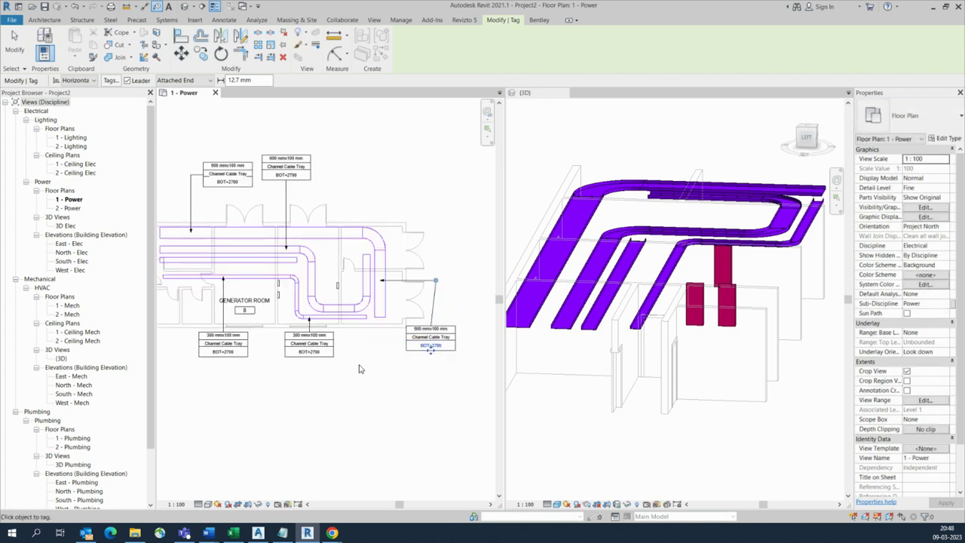
{"action": "scroll", "coordinate": [244, 269], "scroll_direction": "up", "scroll_amount": 1}
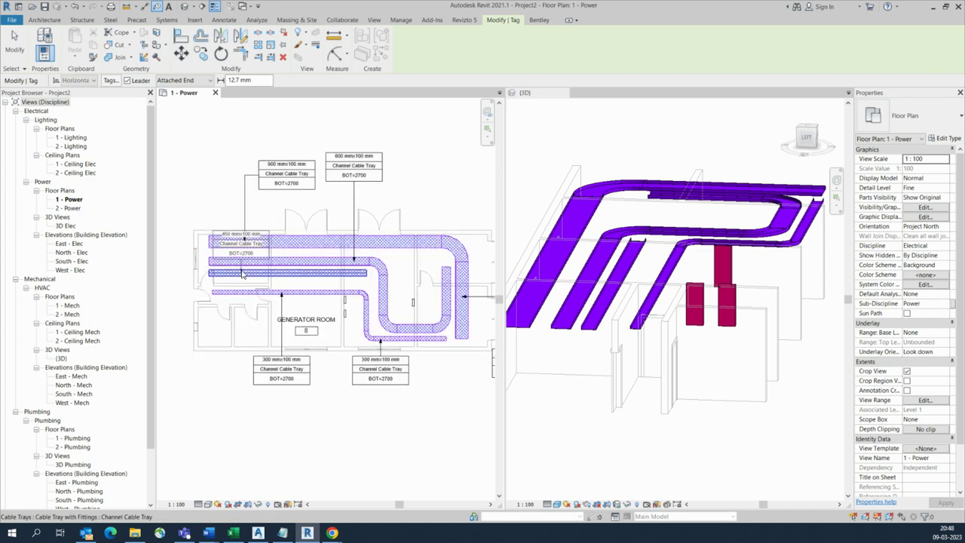
{"action": "left_click_drag", "start_coordinate": [242, 305], "coordinate": [240, 258]}
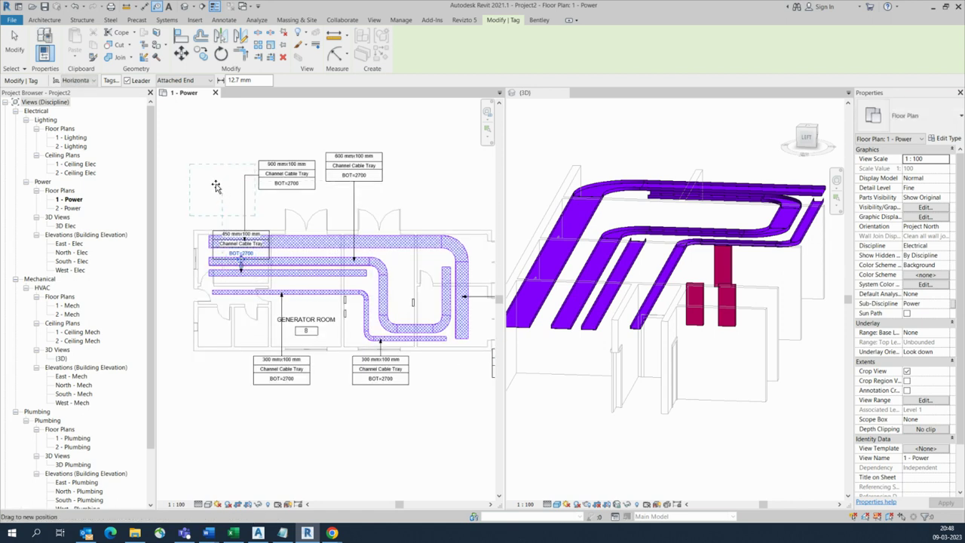
{"action": "left_click_drag", "start_coordinate": [214, 186], "coordinate": [216, 186]}
{"action": "middle_click_drag", "start_coordinate": [320, 224], "coordinate": [322, 242]}
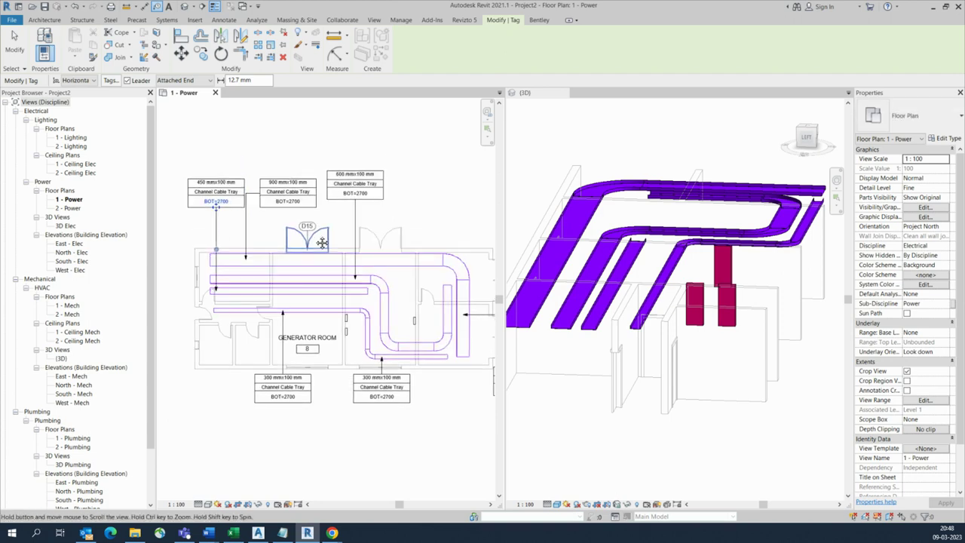